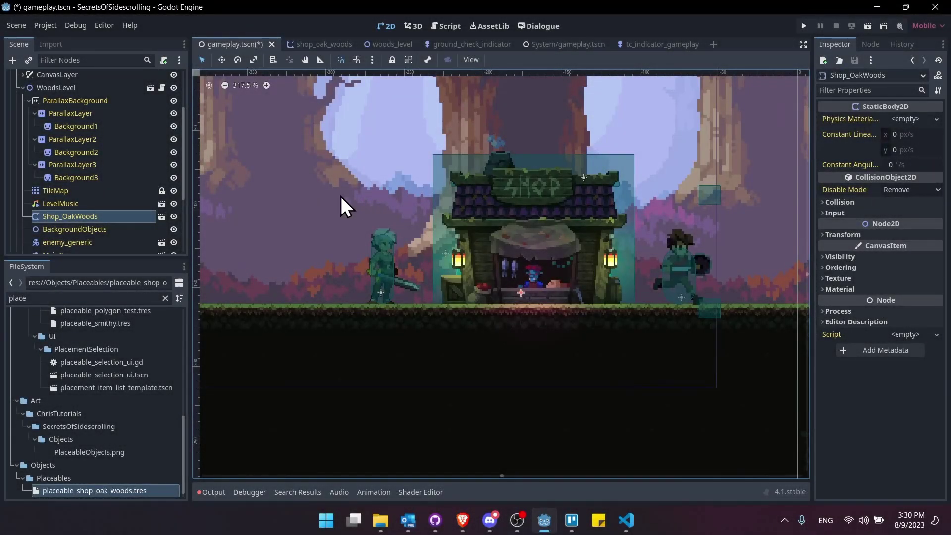
Pan and scroll the level view to centre on the Oak Woods shop and stepped ground.
middle_click_drag(341, 196, 294, 226)
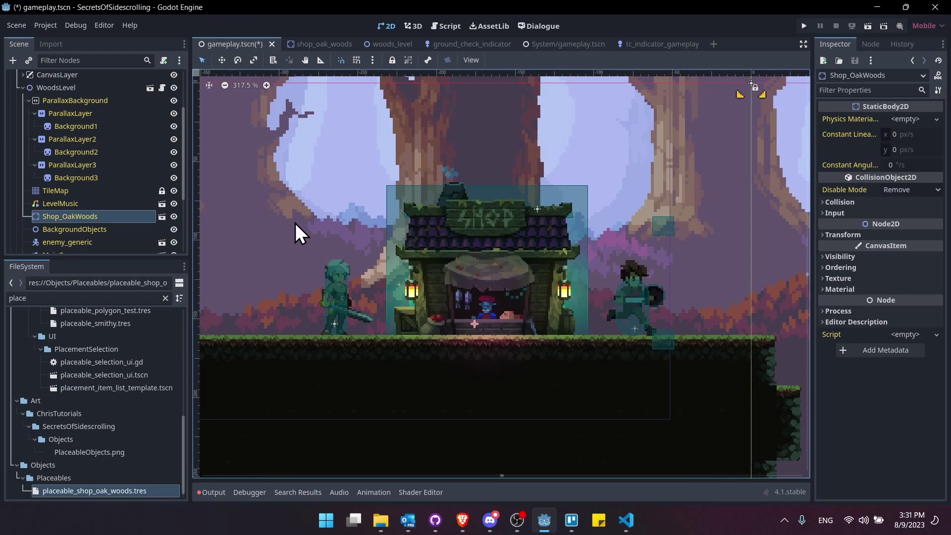
scroll(295, 223, "right", 1)
scroll(295, 223, "down", 1)
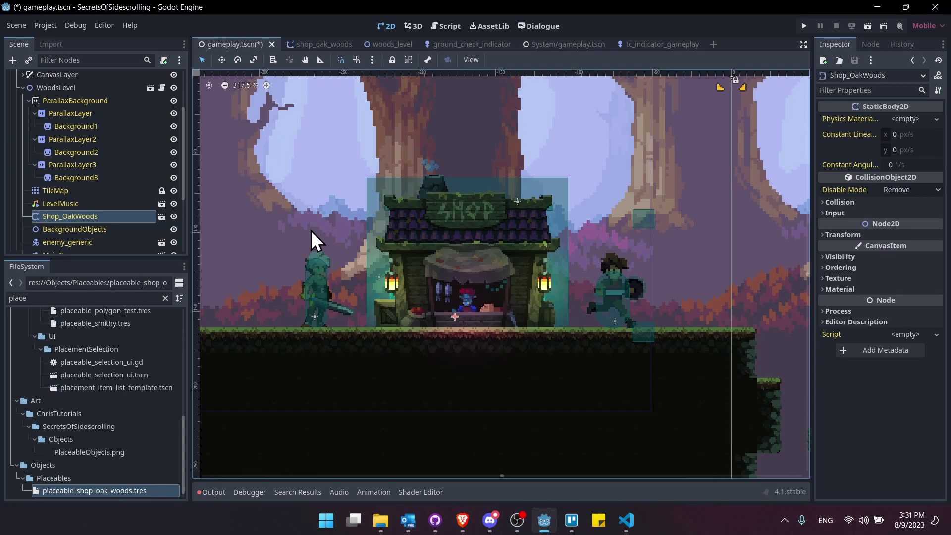
middle_click_drag(726, 220, 725, 205)
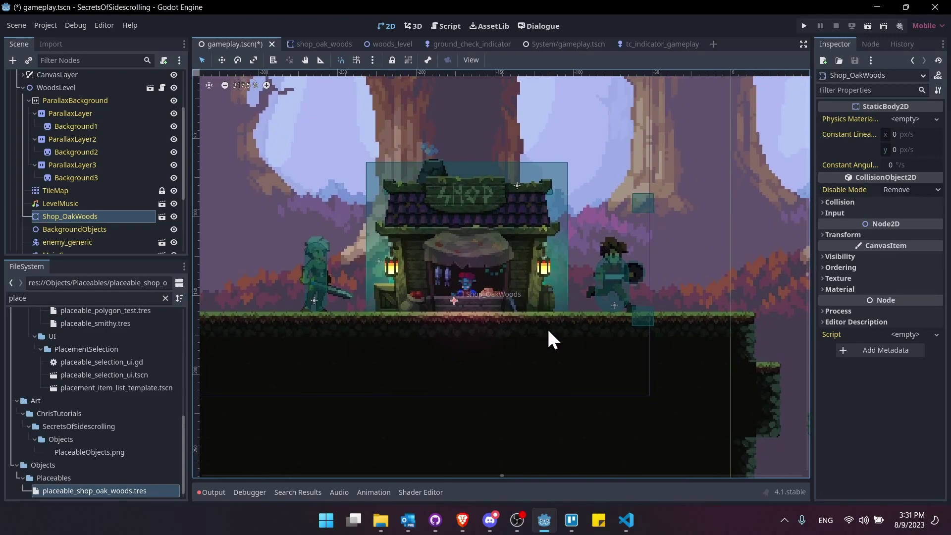
scroll(561, 326, "down", 1)
middle_click_drag(561, 326, 529, 332)
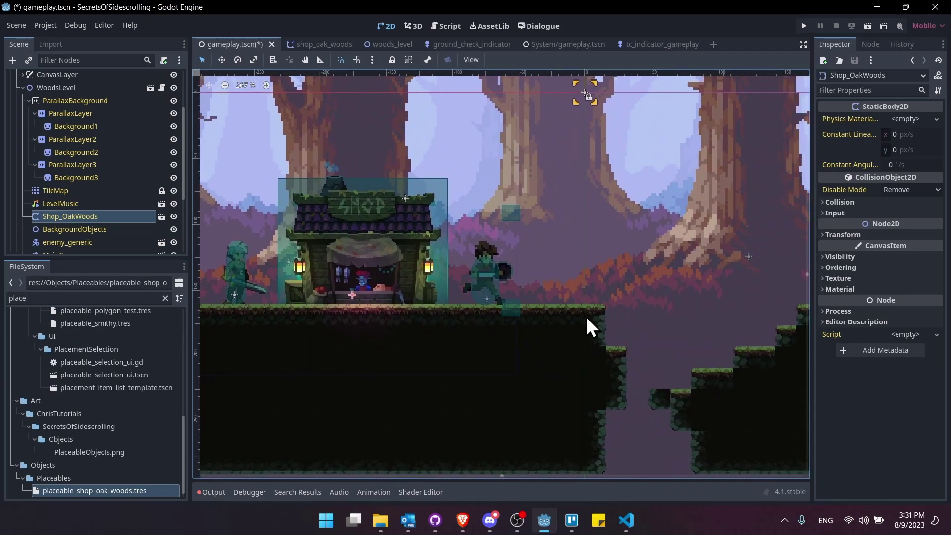
middle_click_drag(587, 322, 715, 344)
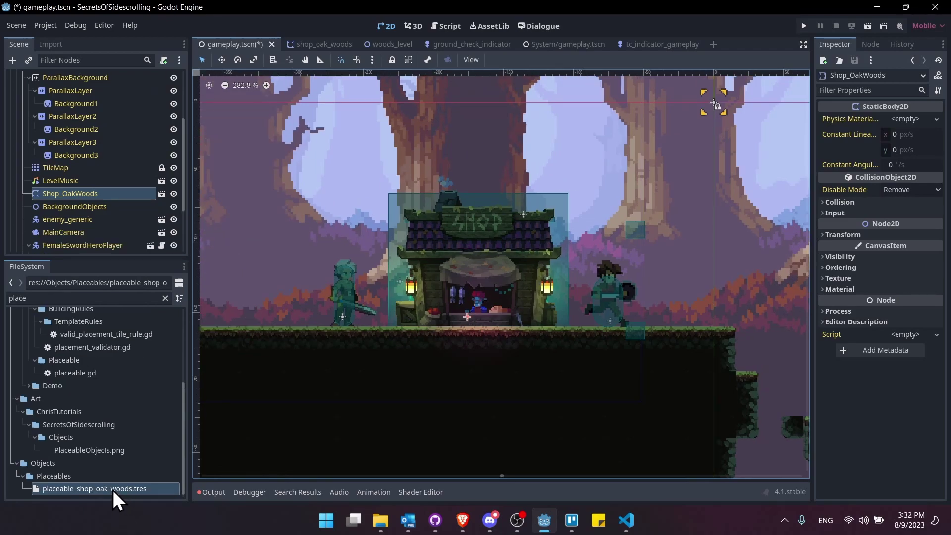
Open placeable_shop_oak_woods.tres in a widened Inspector and look over its placement rule options.
double_click(60, 490)
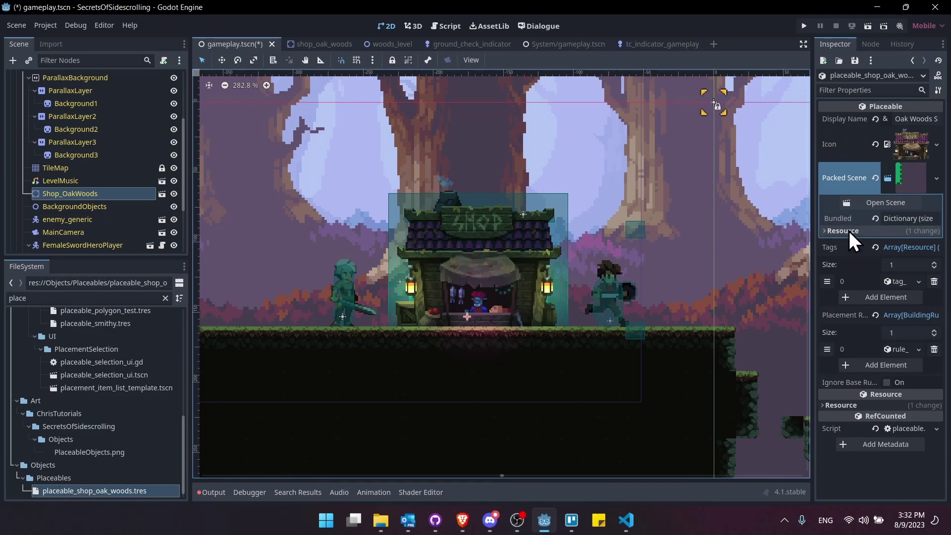
left_click_drag(814, 216, 660, 234)
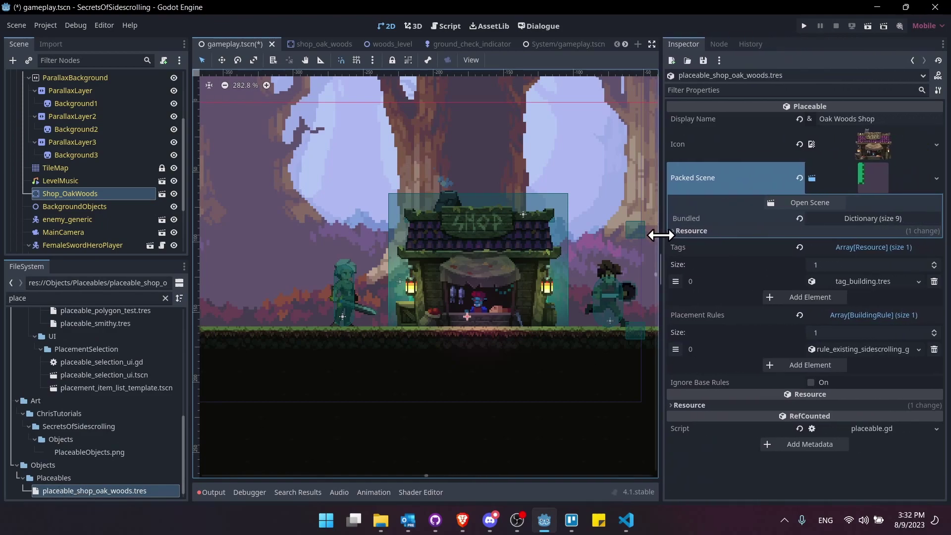
middle_click_drag(516, 264, 469, 268)
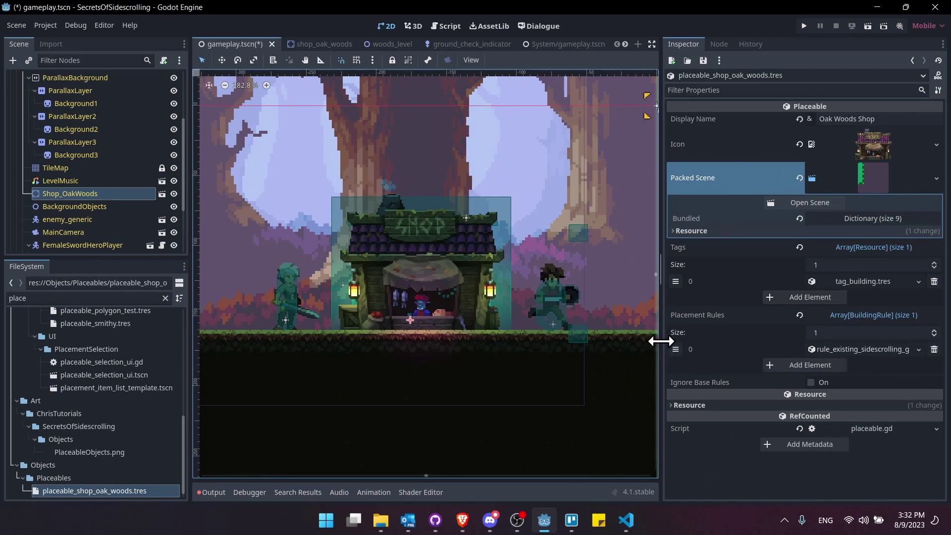
left_click_drag(660, 342, 581, 346)
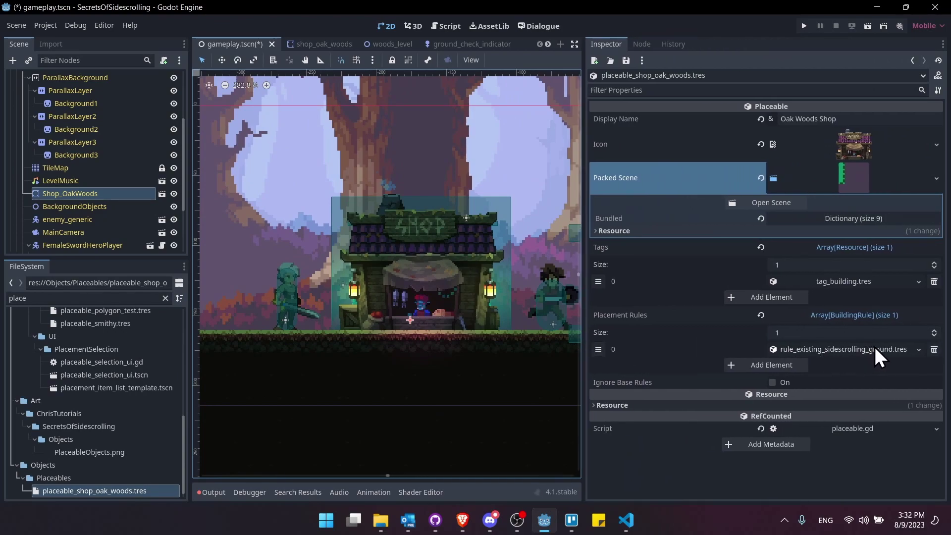
left_click(919, 349)
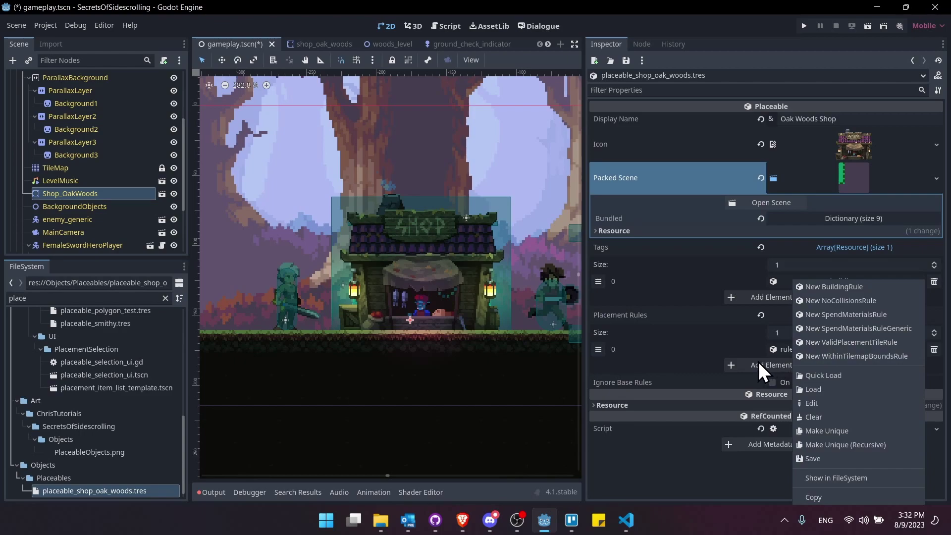
left_click(708, 372)
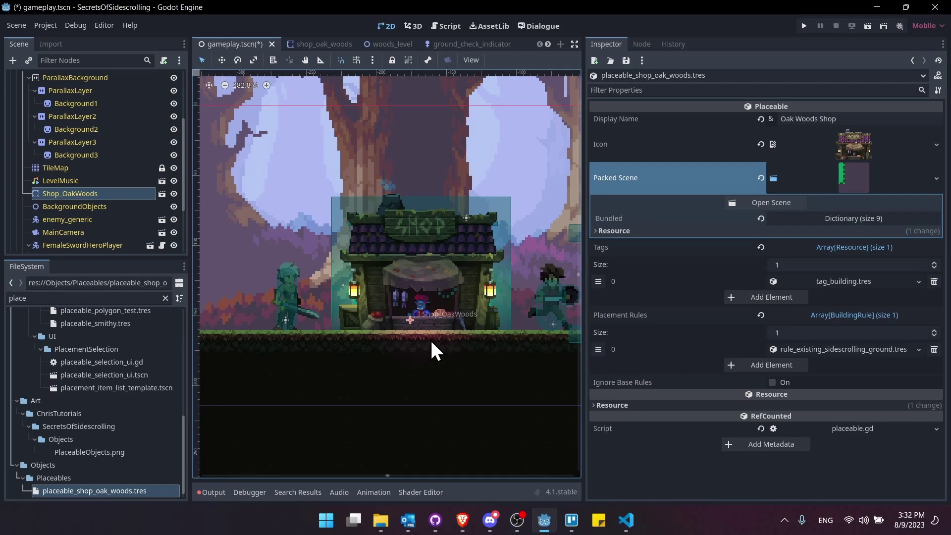
left_click(919, 349)
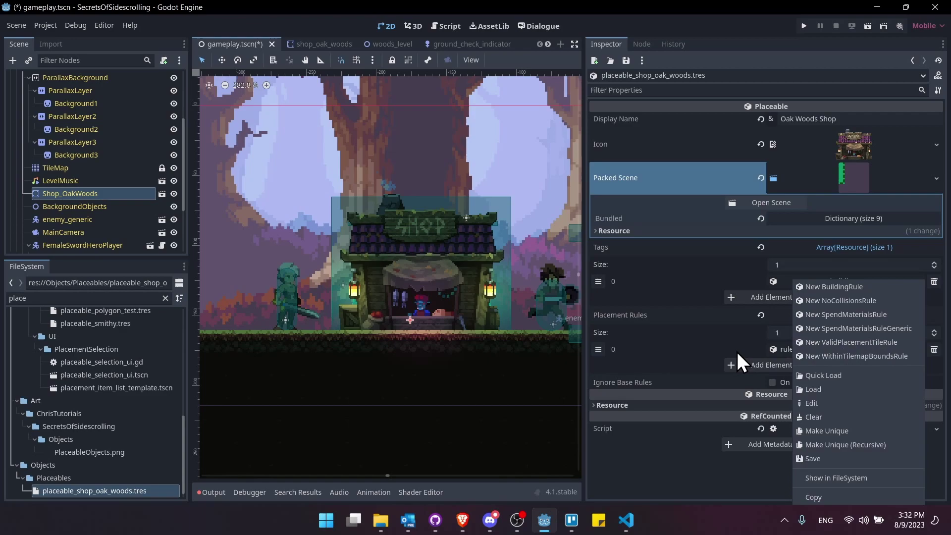
left_click(700, 366)
Hide the TileMap and zoom in so only the shop's shapes show.
middle_click_drag(350, 346, 307, 353)
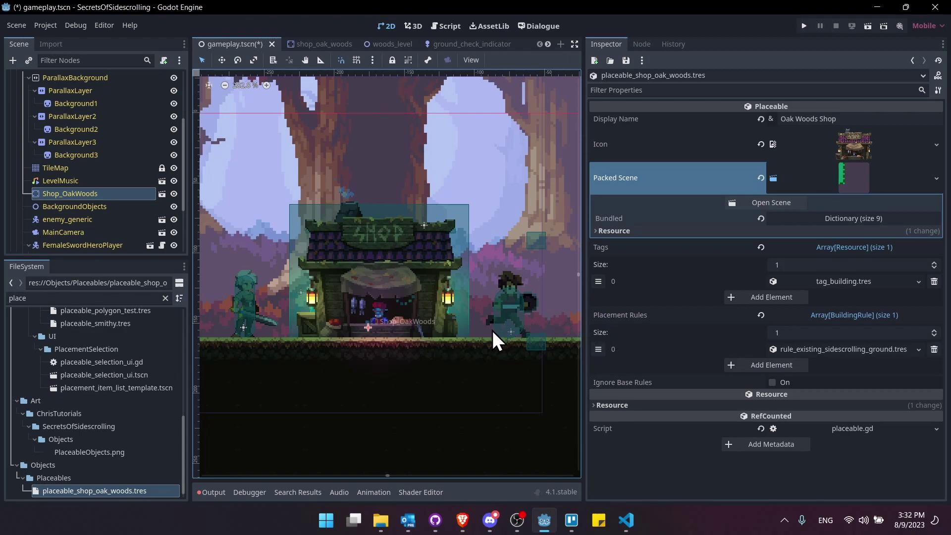
middle_click_drag(436, 327, 462, 323)
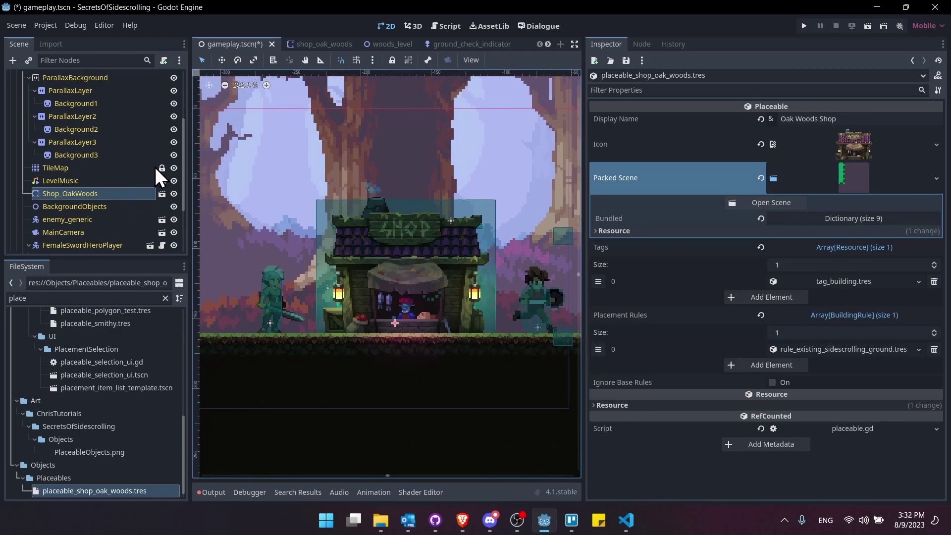
left_click(174, 168)
scroll(413, 367, "up", 1)
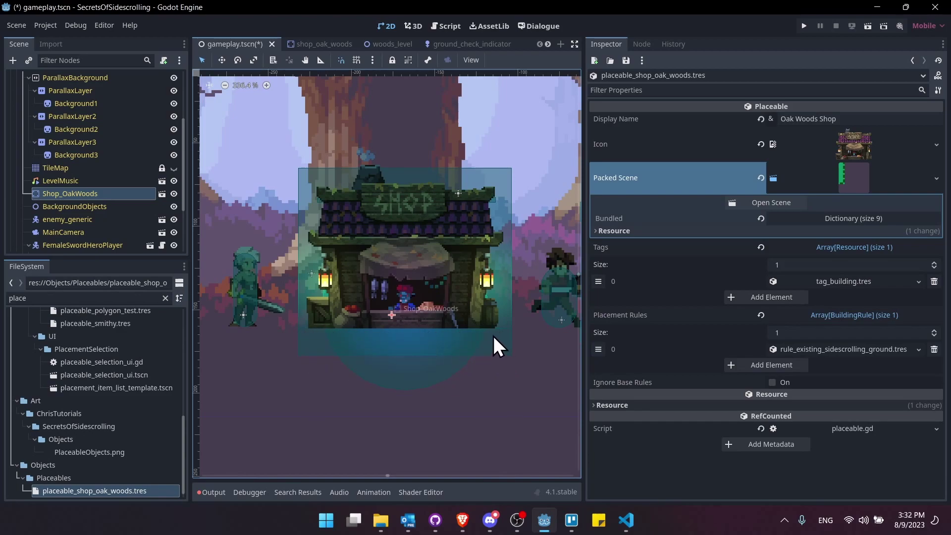
Expand the ground placement rule and open its Tile Collision Indicator Scene.
left_click(802, 349)
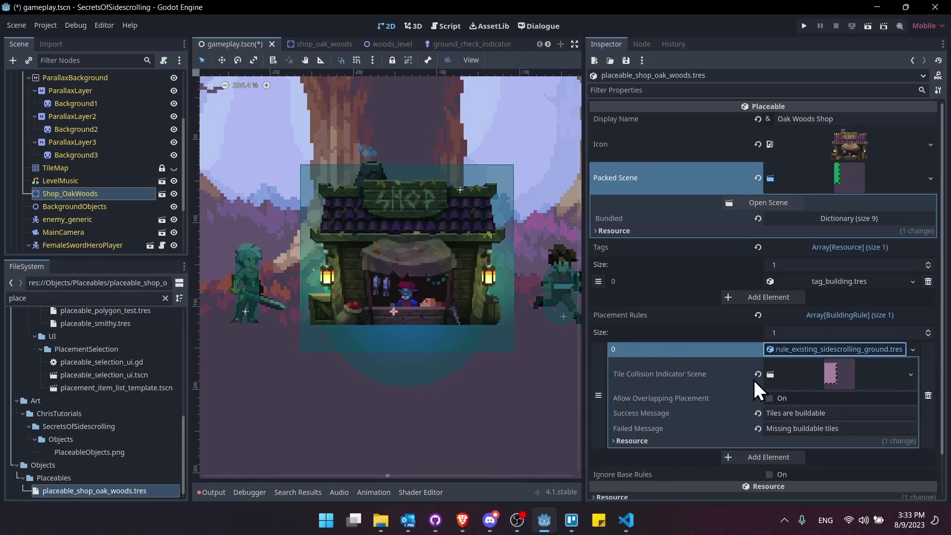
left_click(810, 374)
left_click(773, 399)
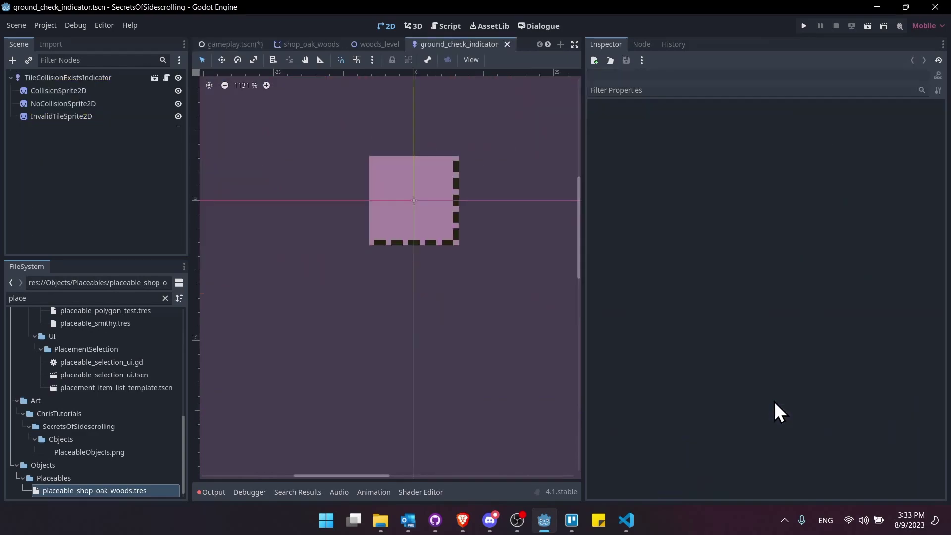
Review the TileCollisionExistsIndicator's Expected Tile Custom Data: buildable set to true.
left_click(74, 77)
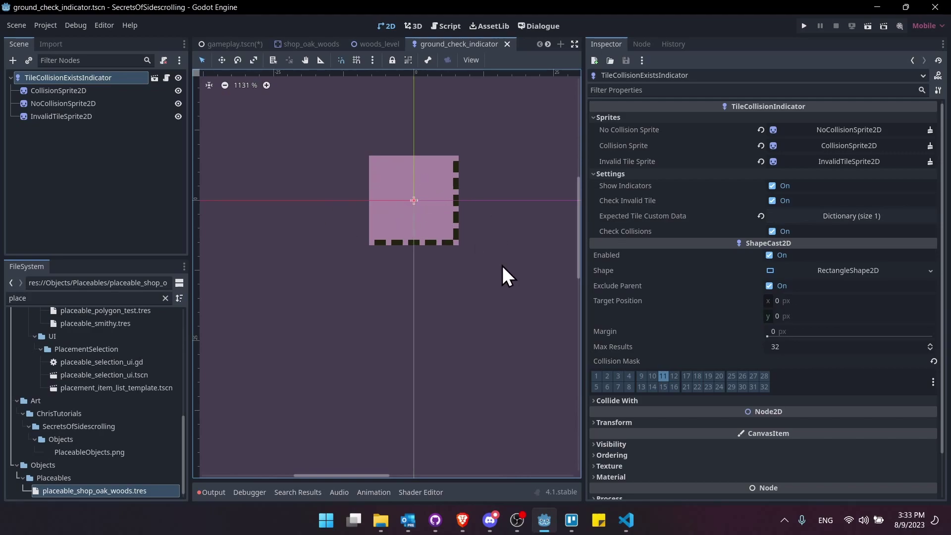
left_click(702, 215)
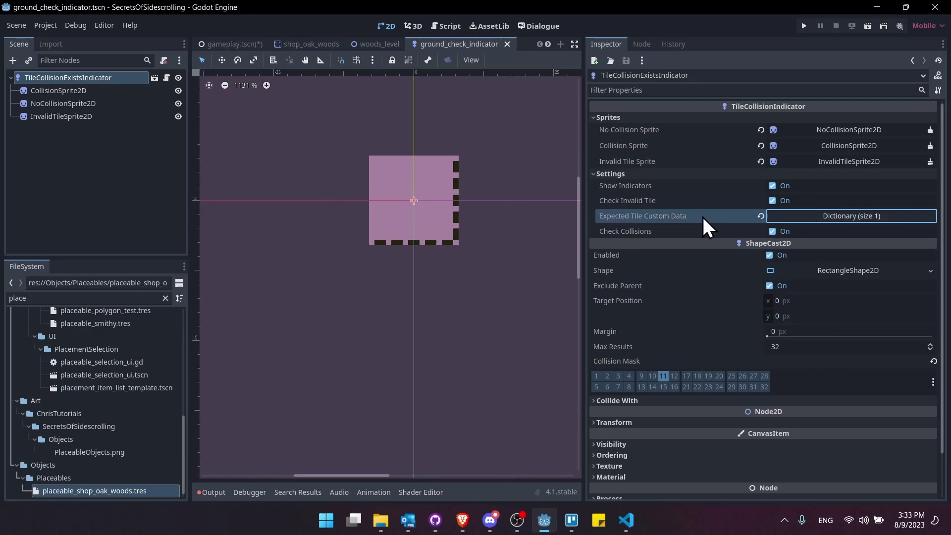
left_click(797, 216)
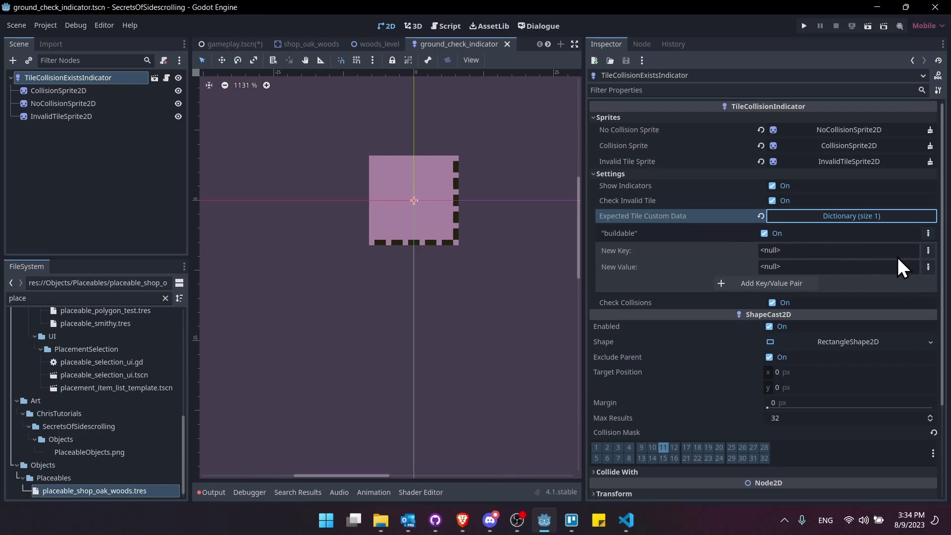
left_click(926, 267)
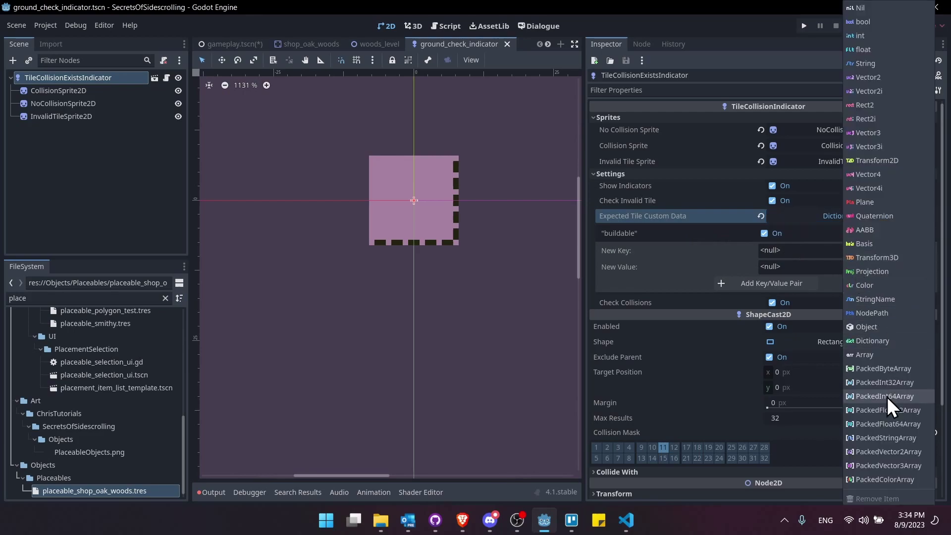
left_click(742, 265)
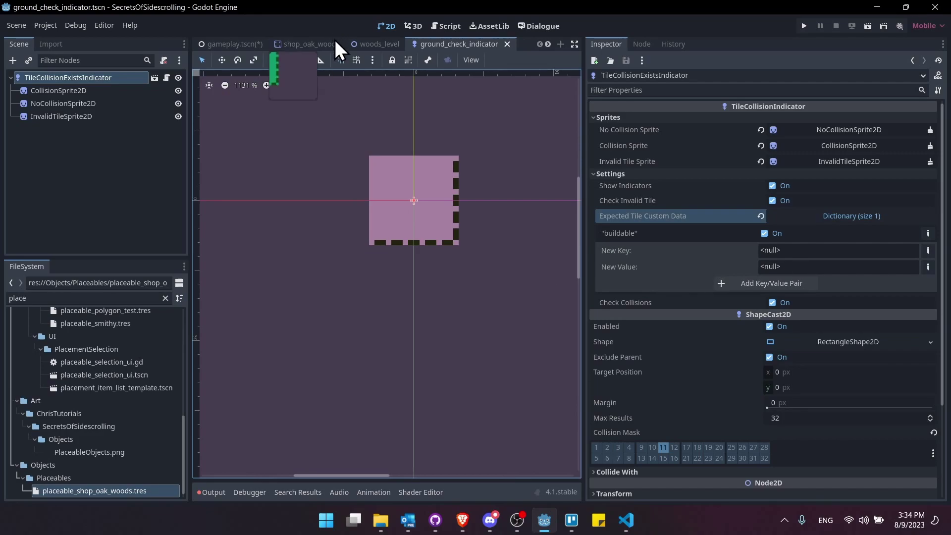
In woods_level, confirm the TileMap tileset's 'buildable' custom data layer is type bool.
left_click(361, 46)
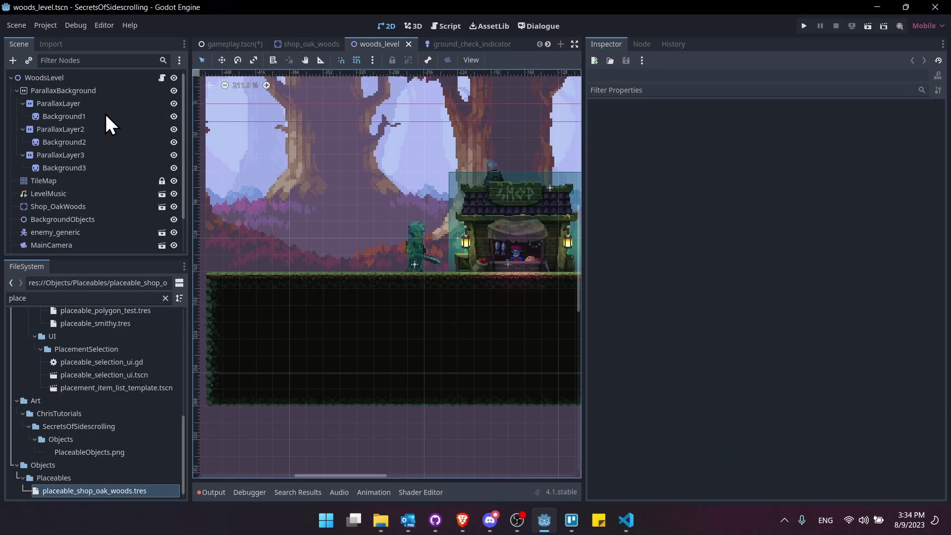
left_click(44, 180)
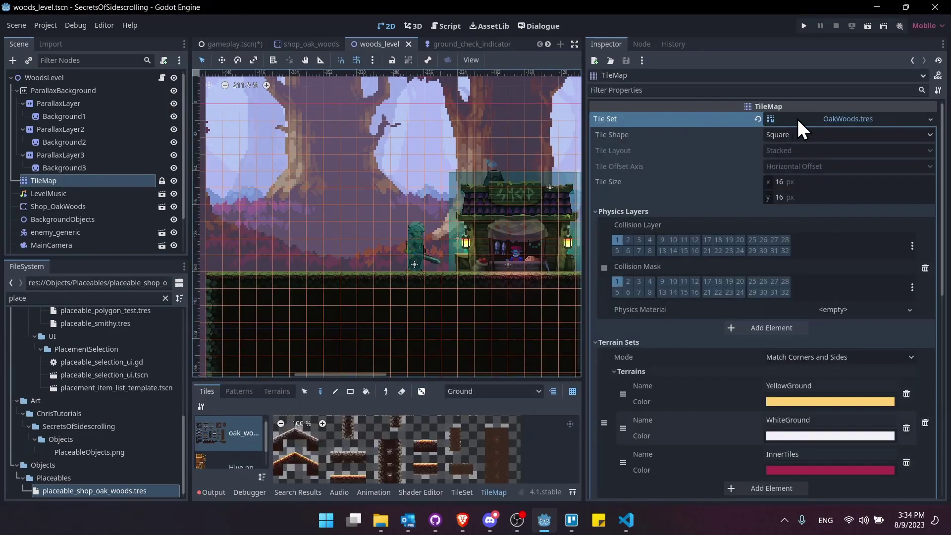
scroll(718, 243, "down", 5)
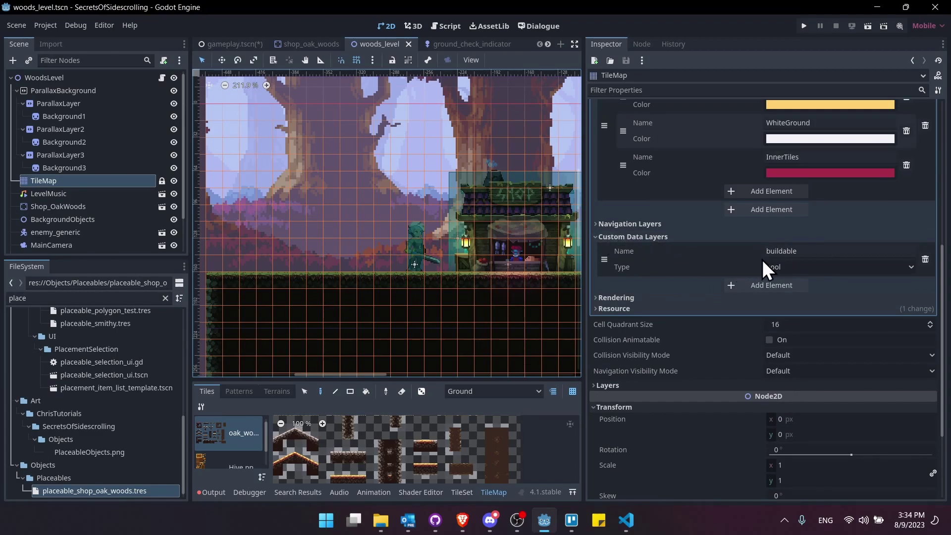
left_click(787, 269)
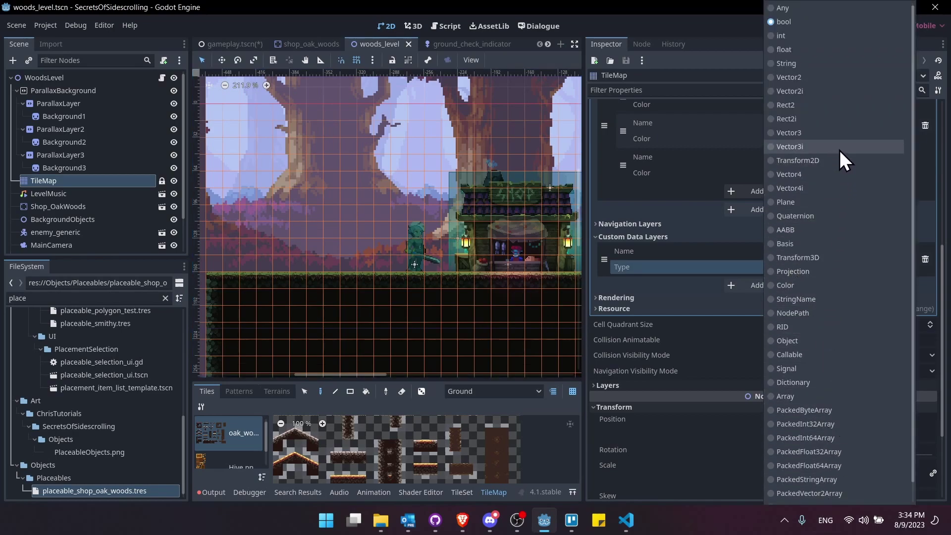
scroll(839, 150, "down", 1)
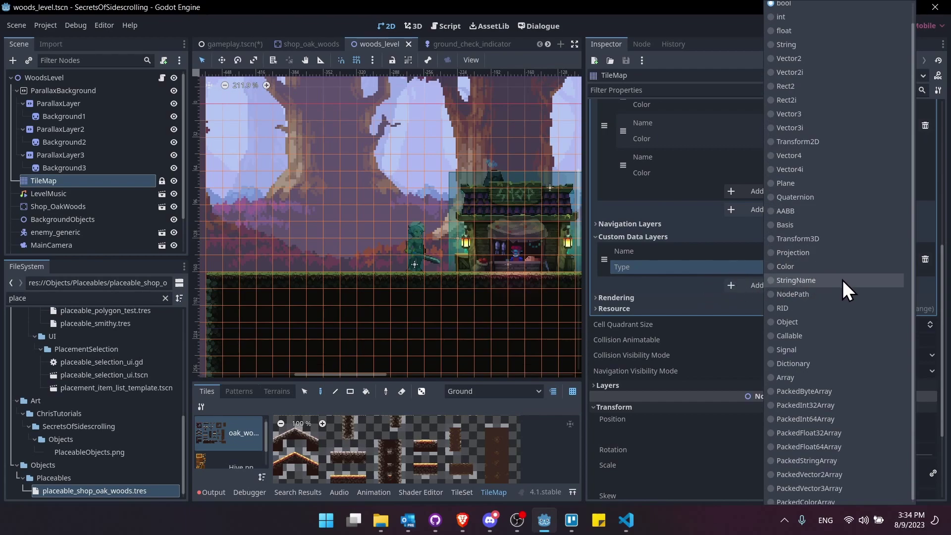
left_click(635, 267)
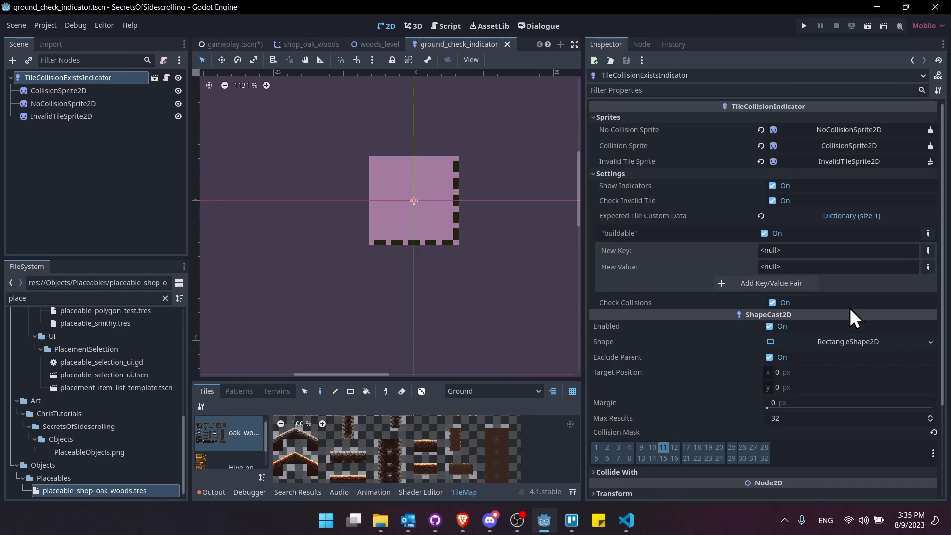
scroll(649, 405, "down", 2)
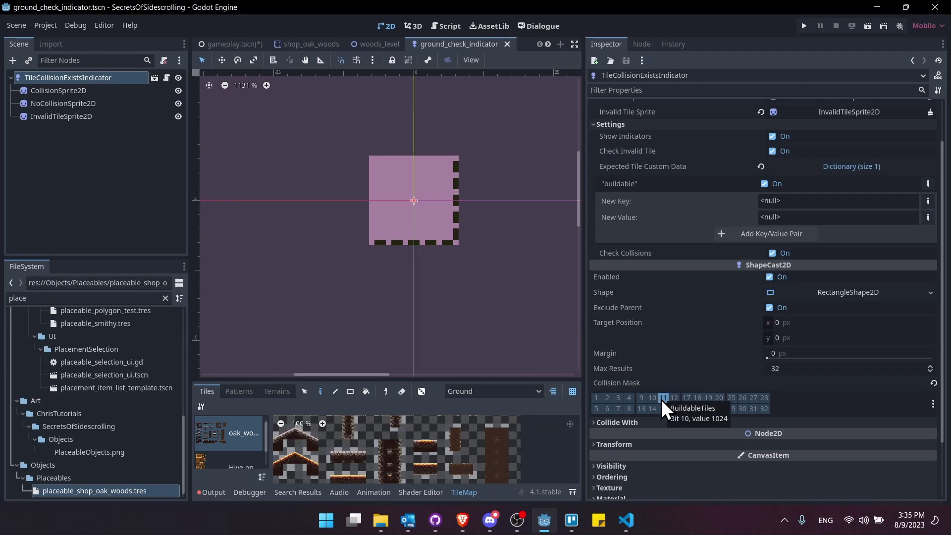
mouse_move(366, 45)
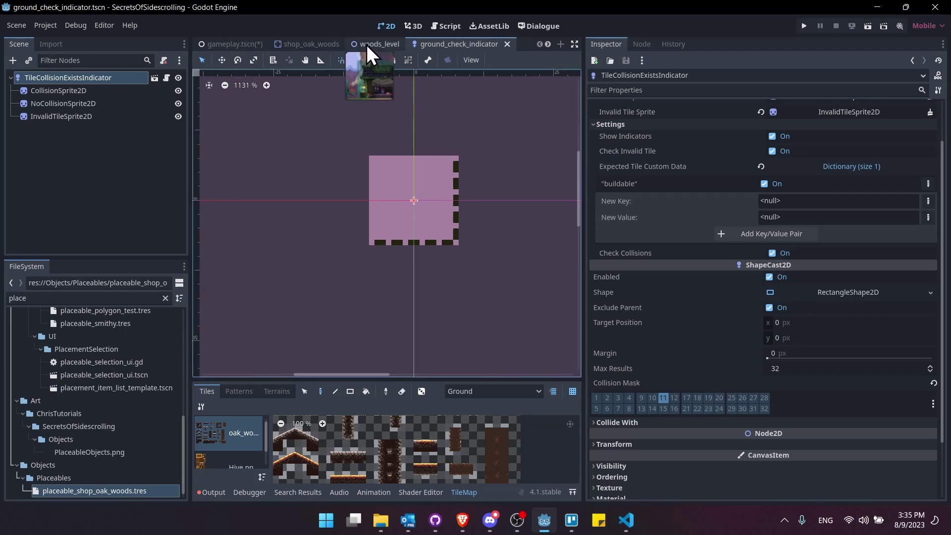
left_click(319, 45)
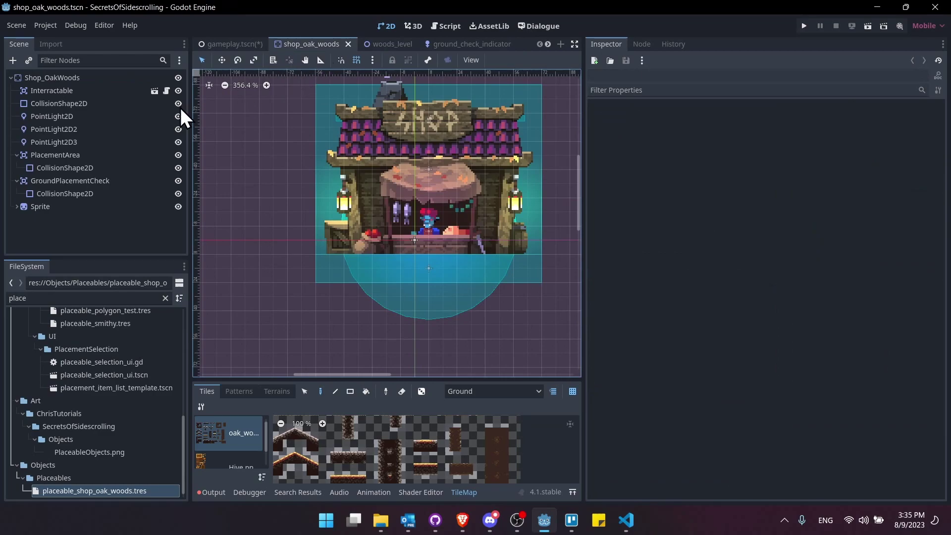
left_click(91, 78)
left_click(95, 155)
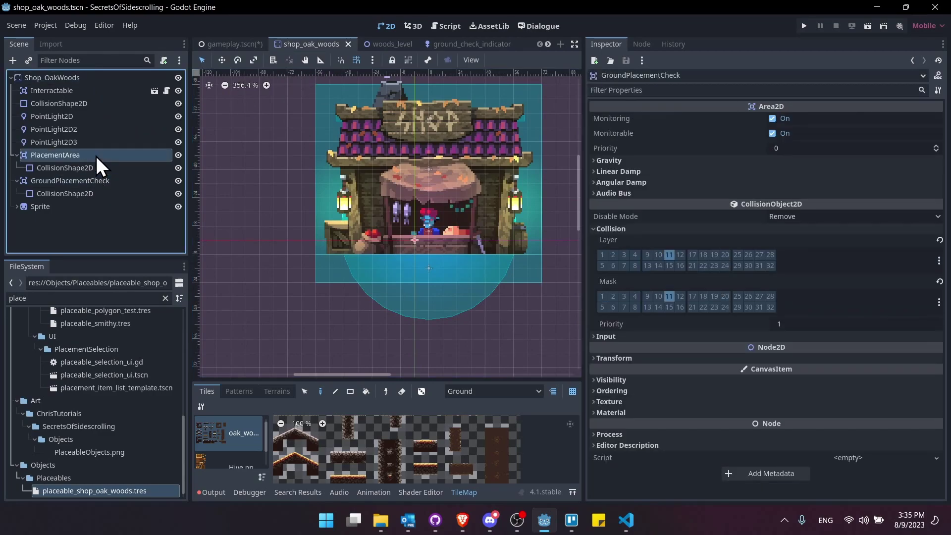
left_click(102, 181)
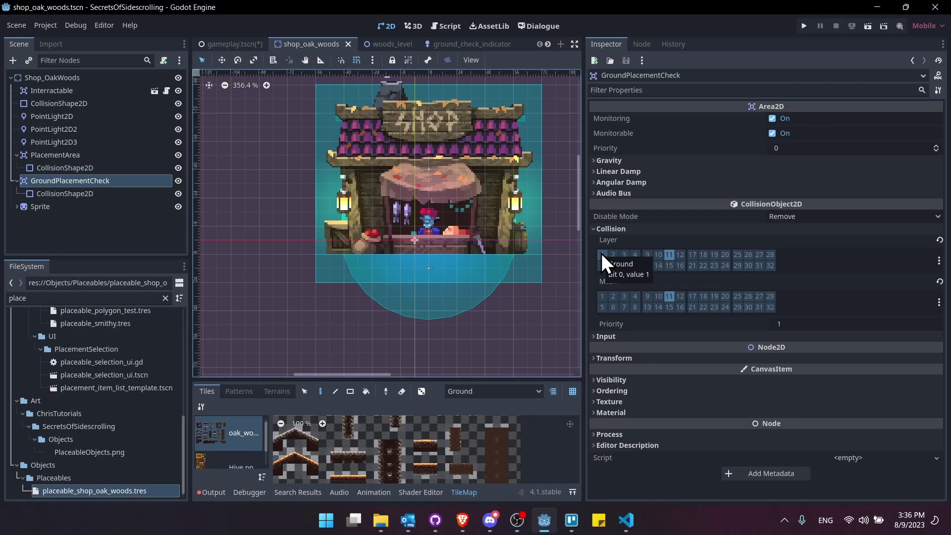
In gameplay.tscn, expand BuildingSystem's base rule gameplay_no_collisions_rule.tres.
left_click(230, 45)
scroll(74, 124, "up", 3)
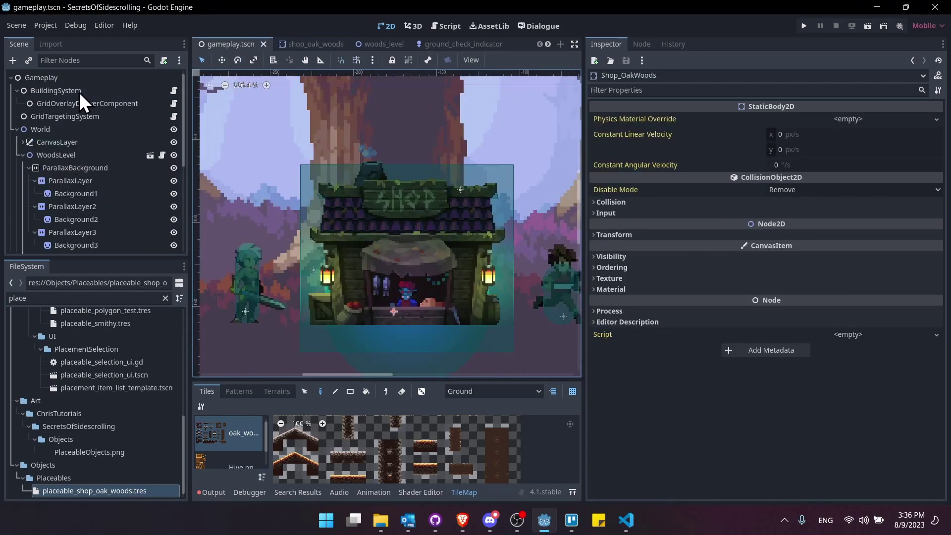
left_click(80, 90)
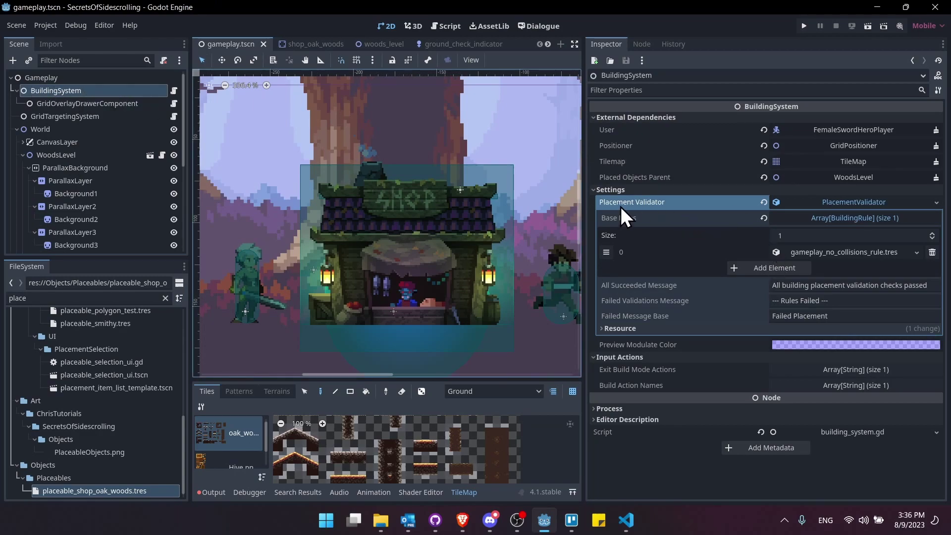
left_click(824, 254)
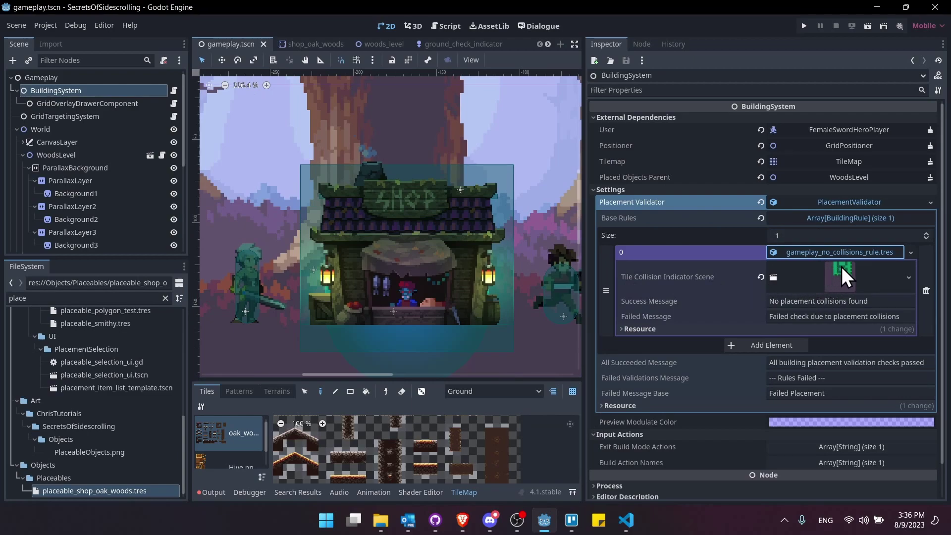
middle_click_drag(489, 273, 474, 220)
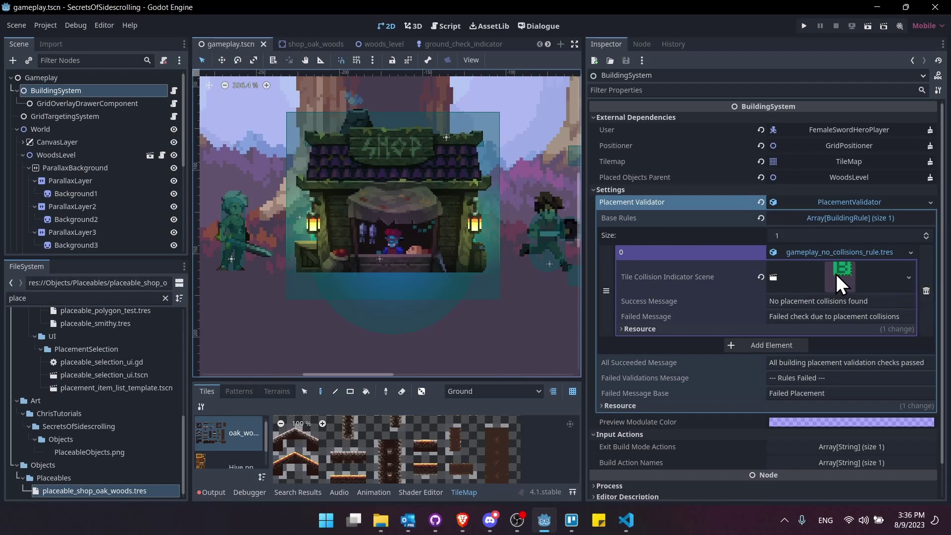
scroll(276, 266, "right", 2)
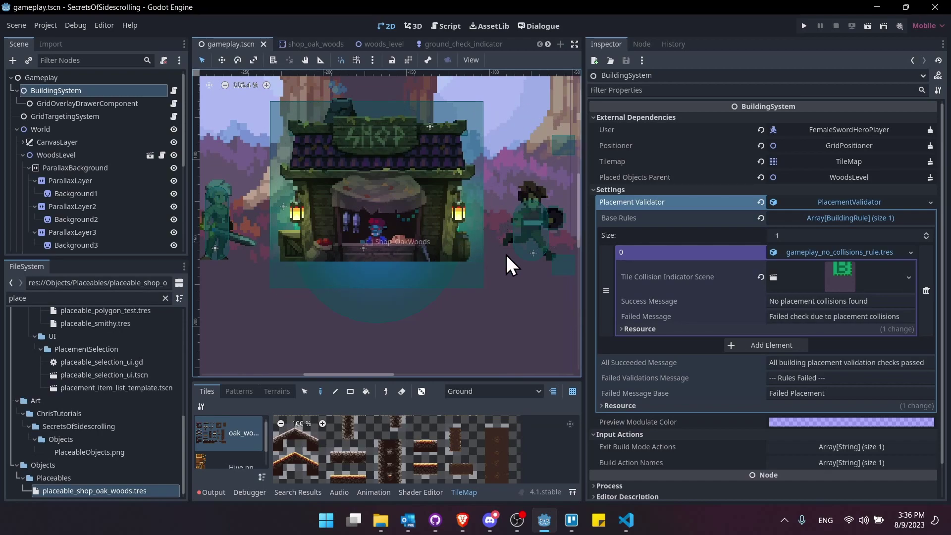
Run the game with F5 and place an Oak Woods Shop on the left ground.
key("F5")
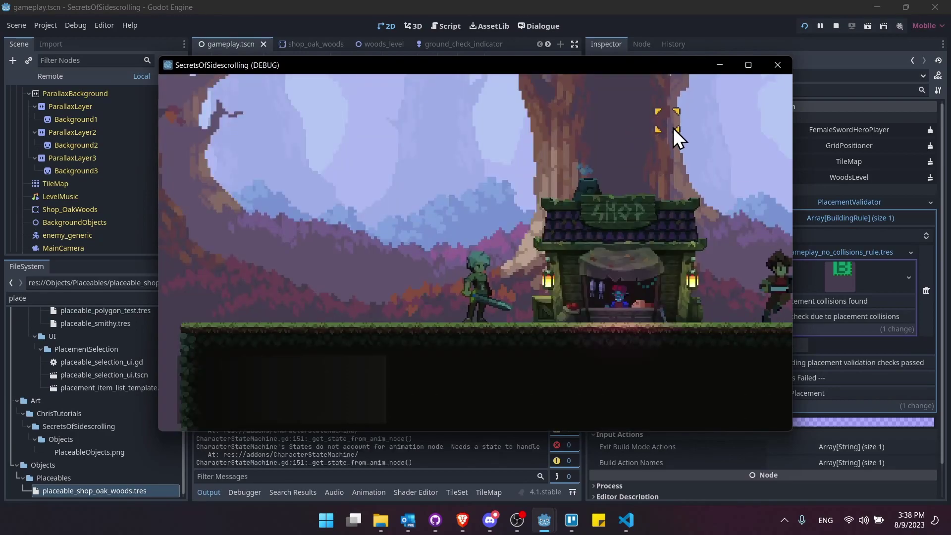
key("b")
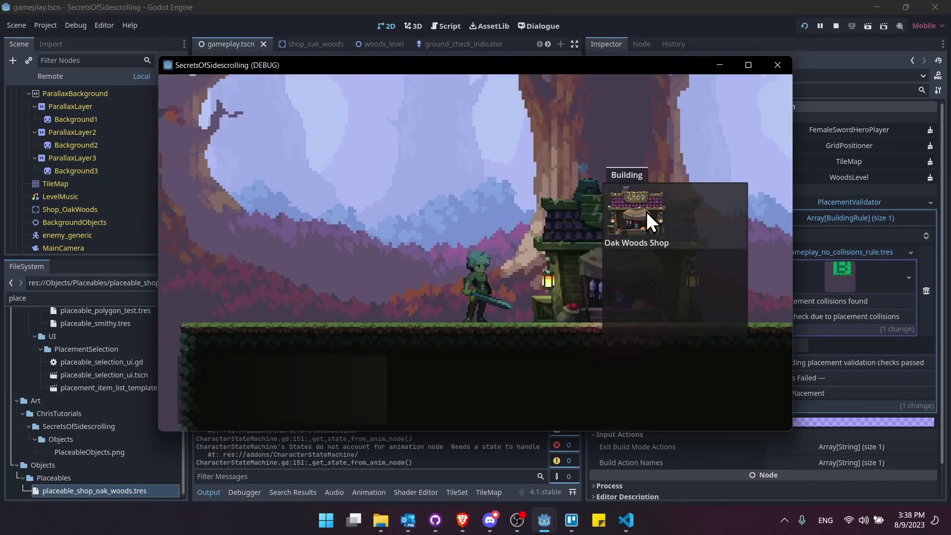
left_click(646, 212)
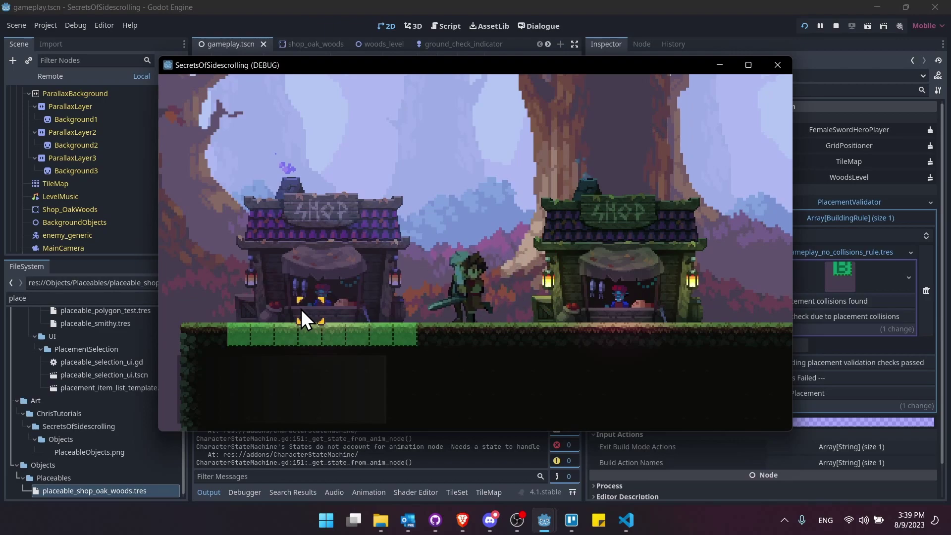
left_click(301, 309)
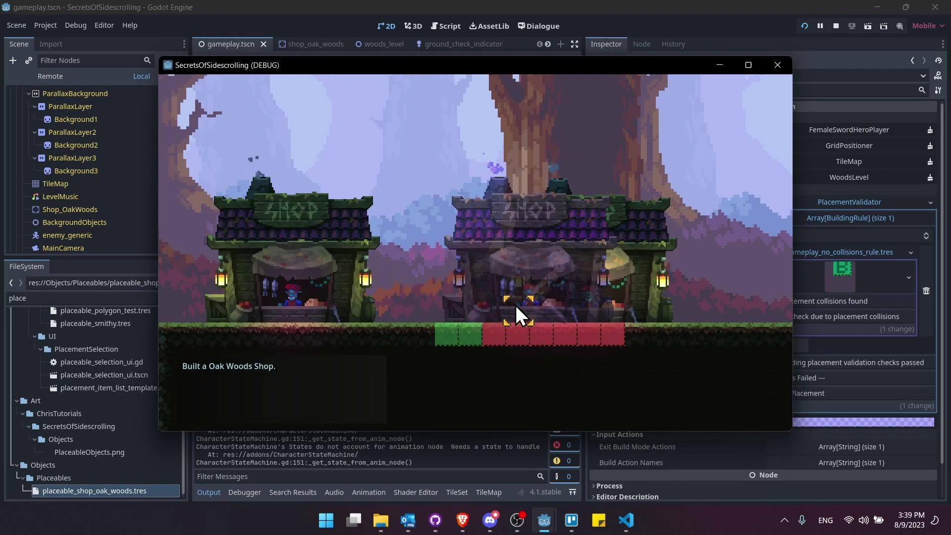
Place a second Oak Woods Shop left of centre and walk the hero back and forth.
key("a")
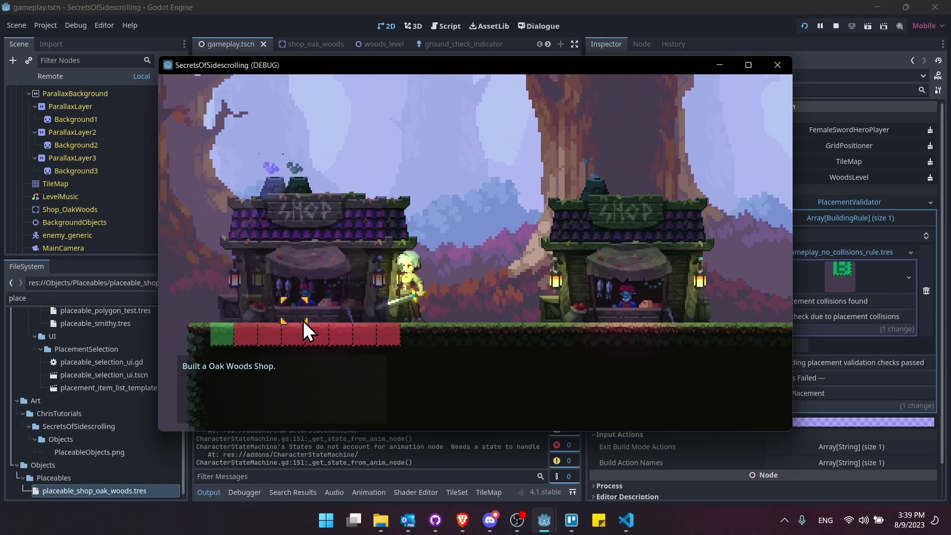
left_click(326, 320)
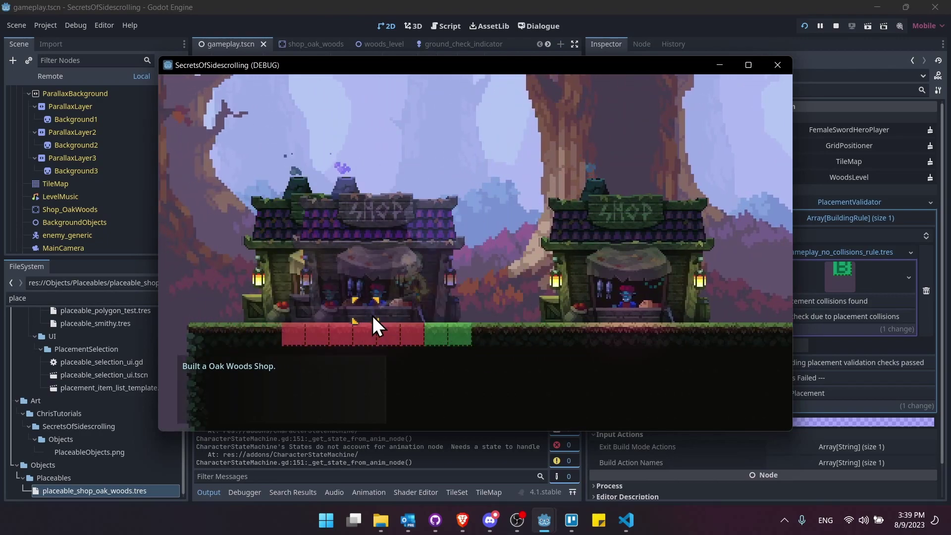
key("a")
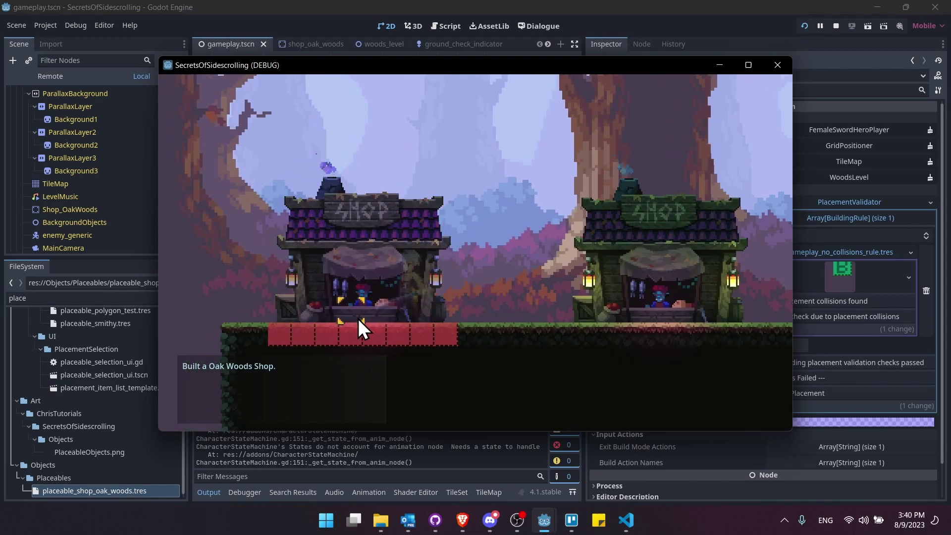
key("d")
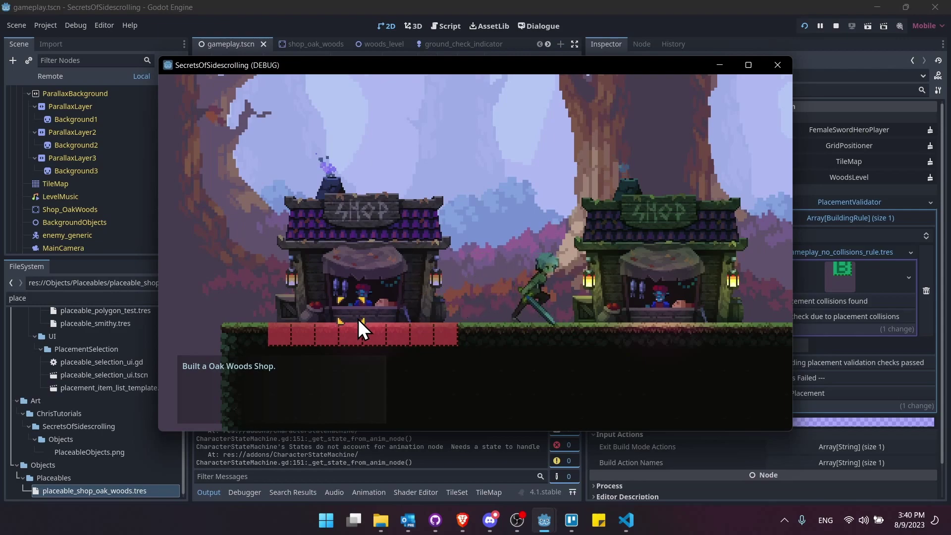
key("d")
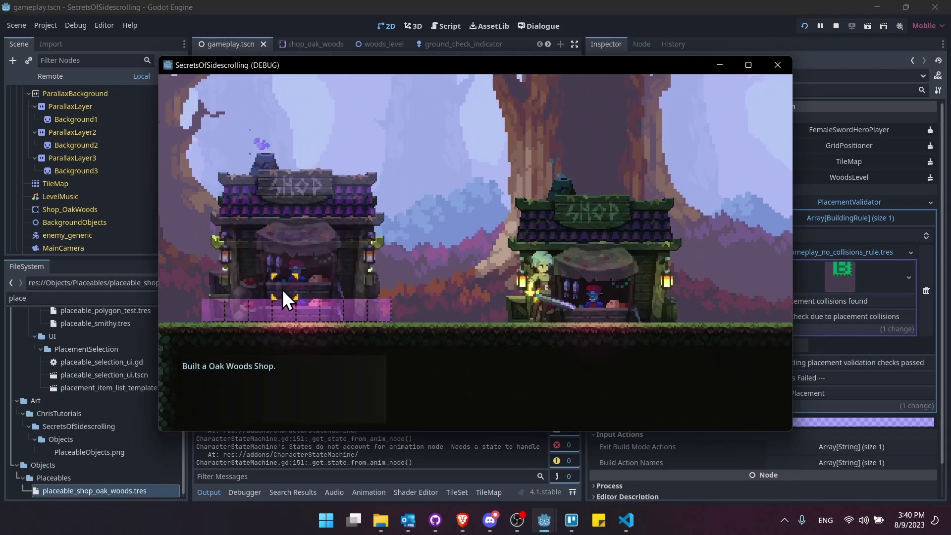
key("a")
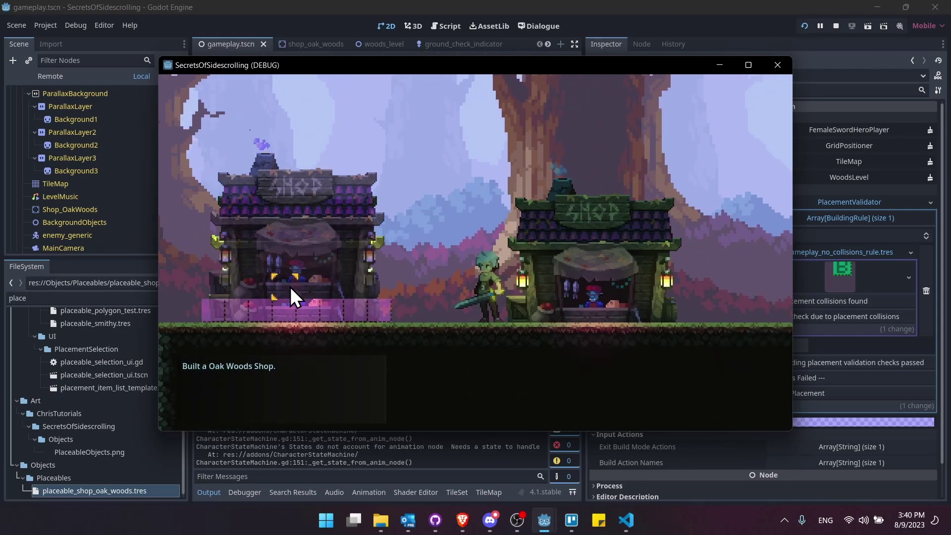
key("a")
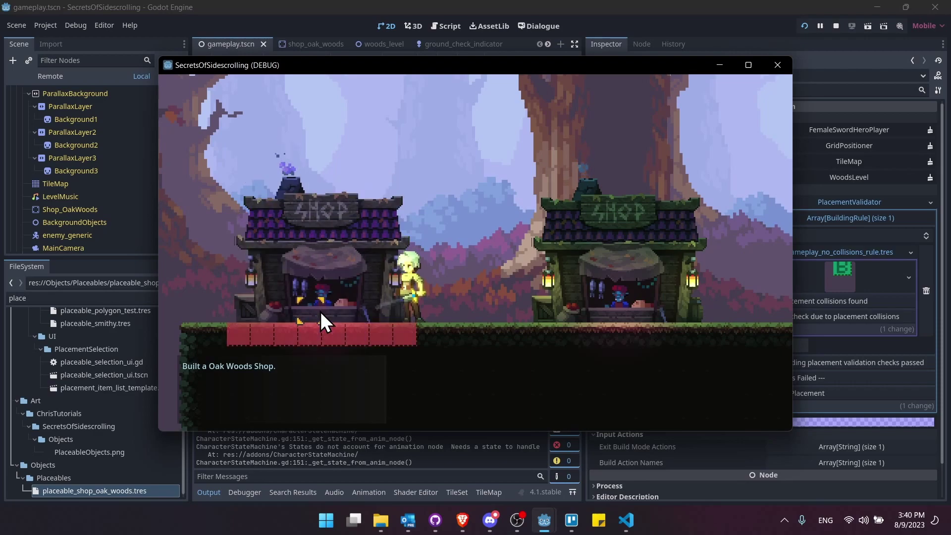
key("Right")
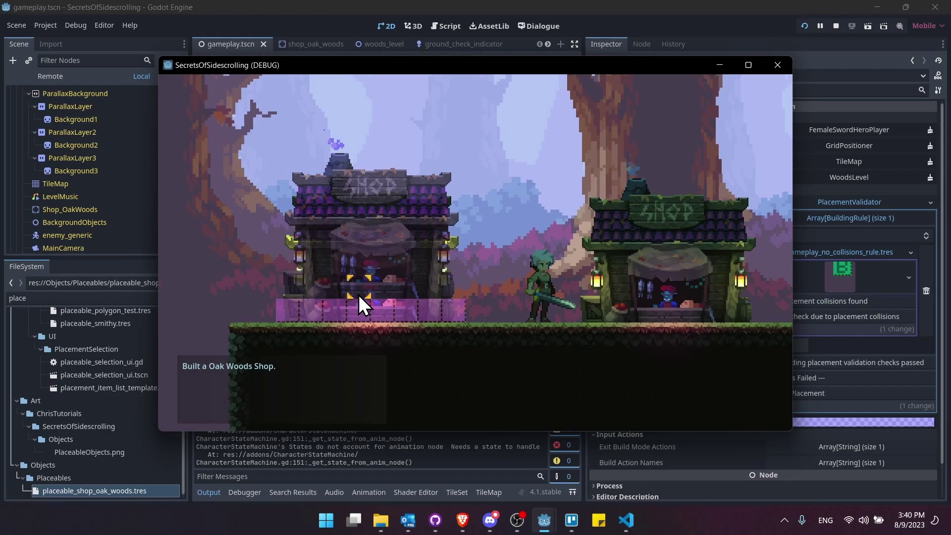
Test placing shops on blocked and occupied spots, then place another Oak Woods Shop.
left_click(359, 295)
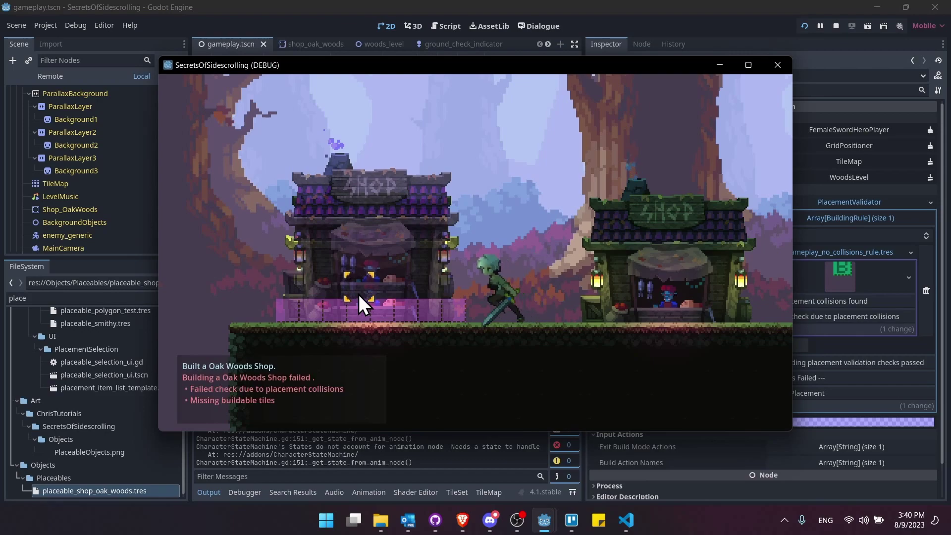
key("a")
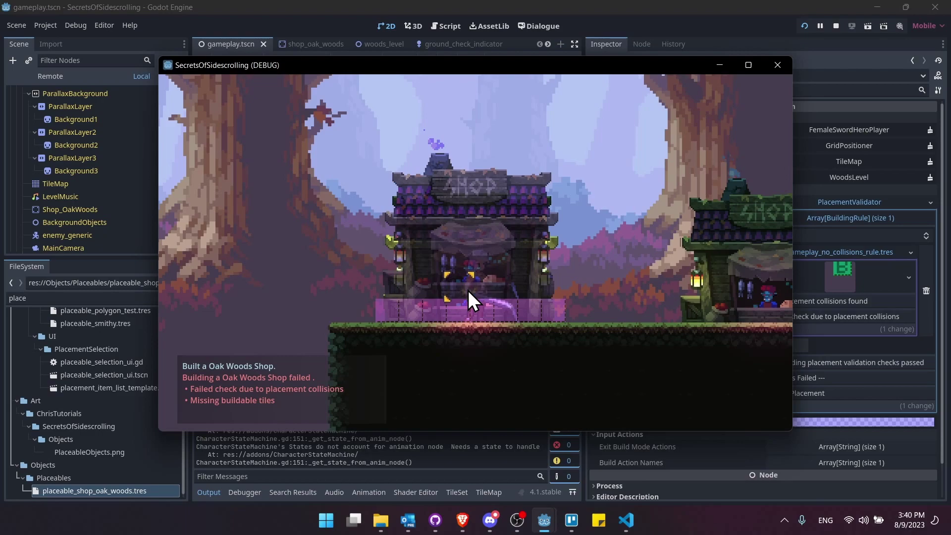
key("d")
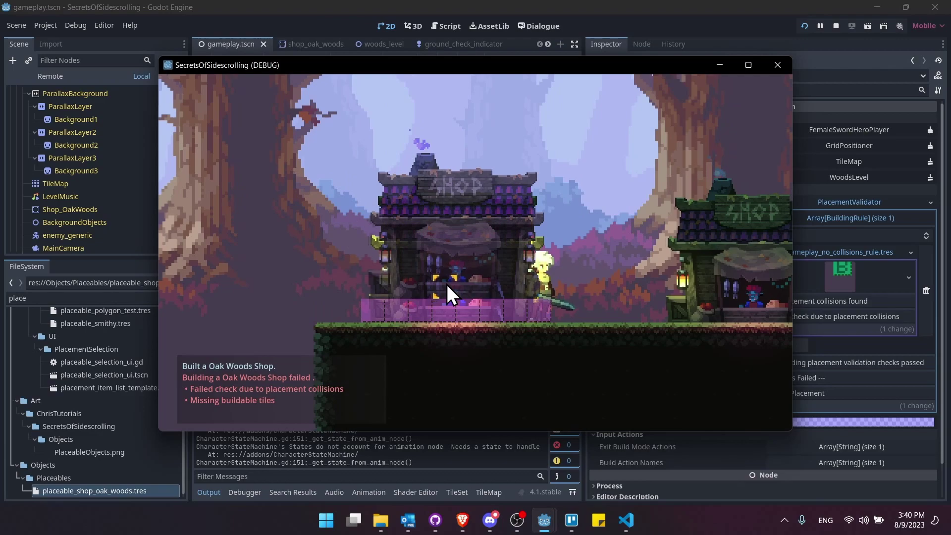
key("a")
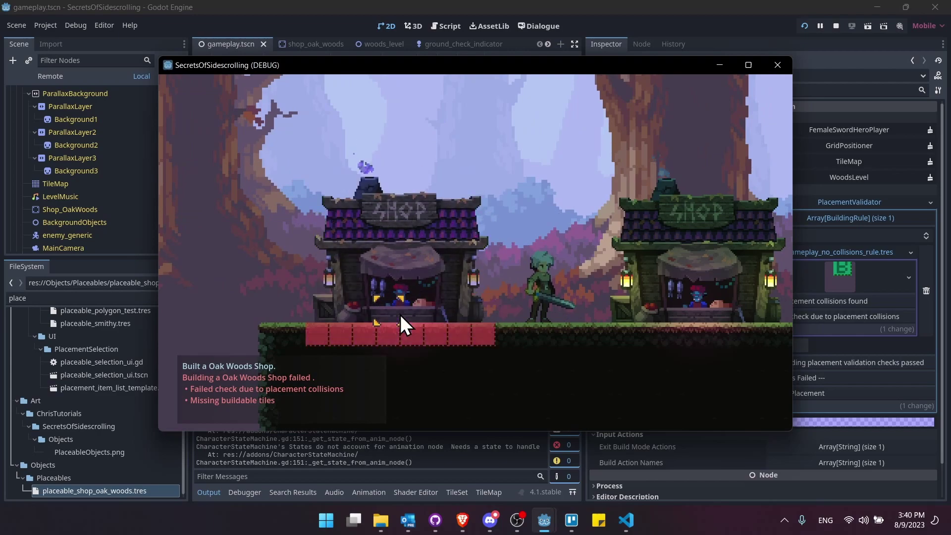
left_click(399, 311)
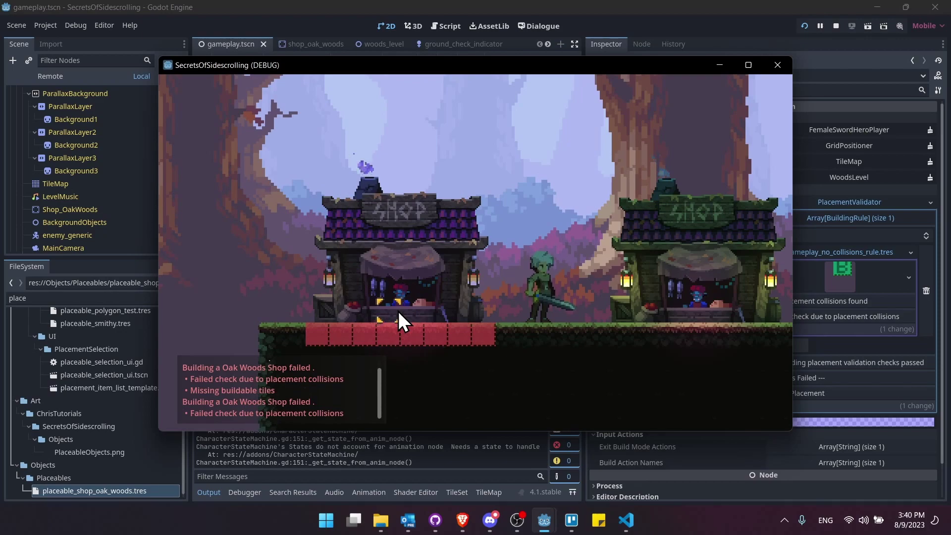
left_click(398, 311)
Walk the hero around, cancel the placement preview and close the game.
key("d")
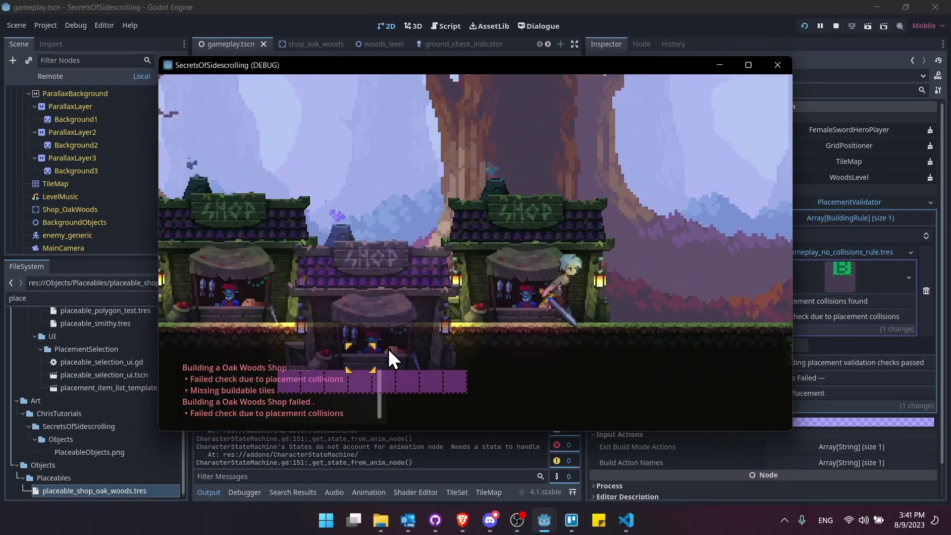
key("a")
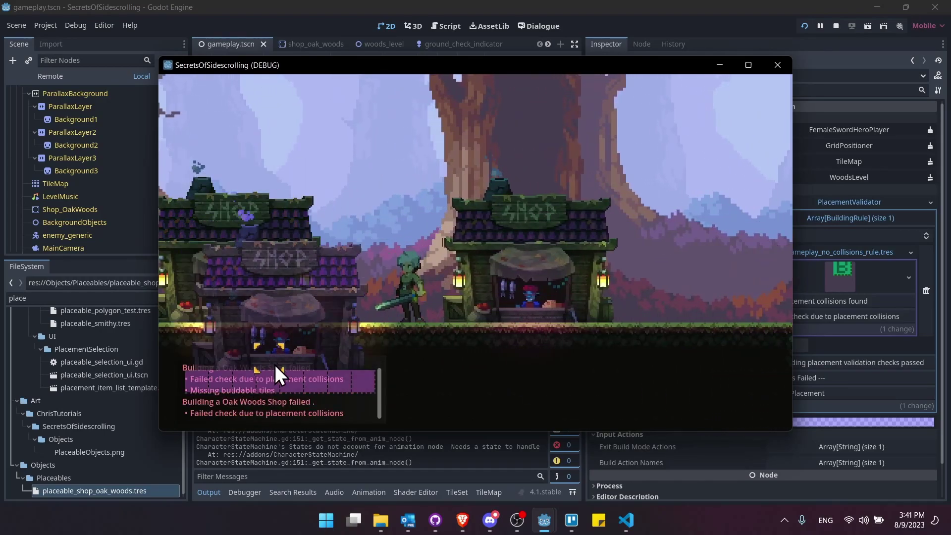
key("a")
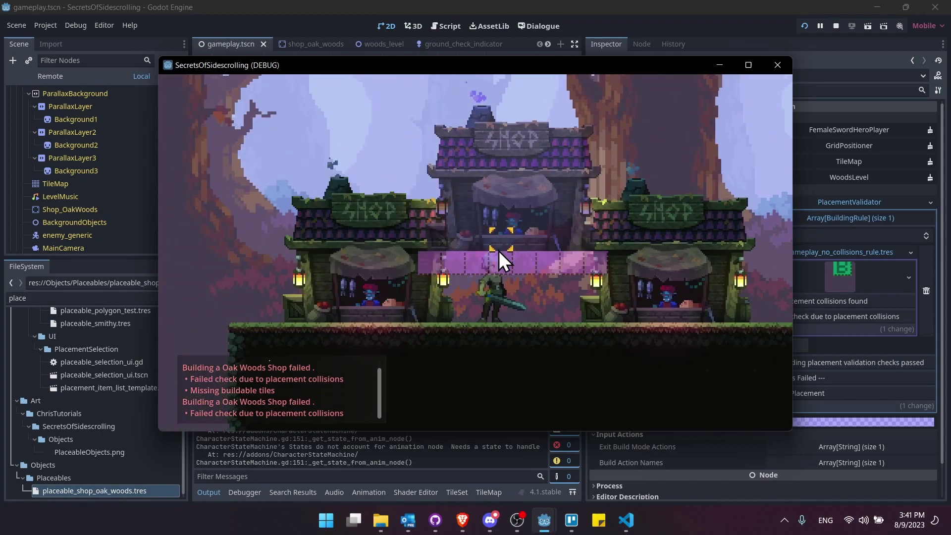
key("Escape")
key("alt+F4")
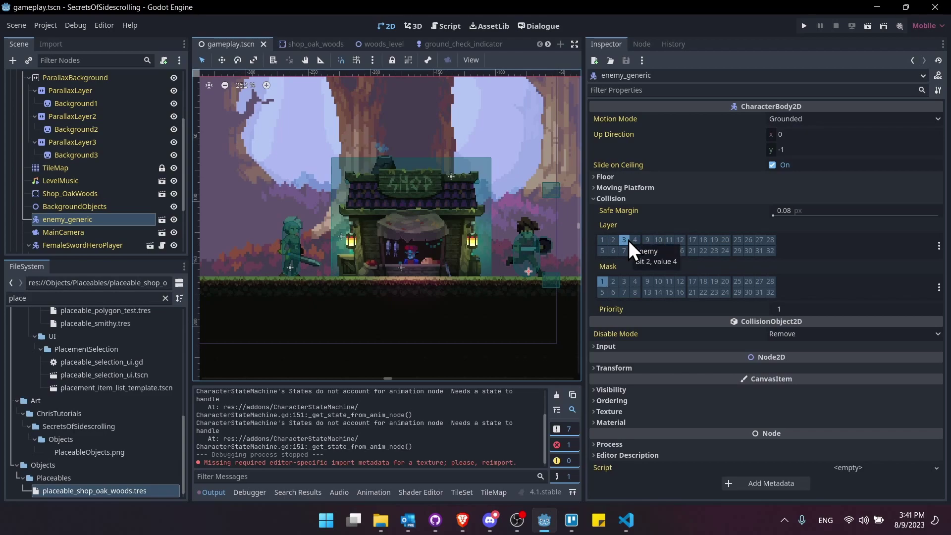
left_click(84, 245)
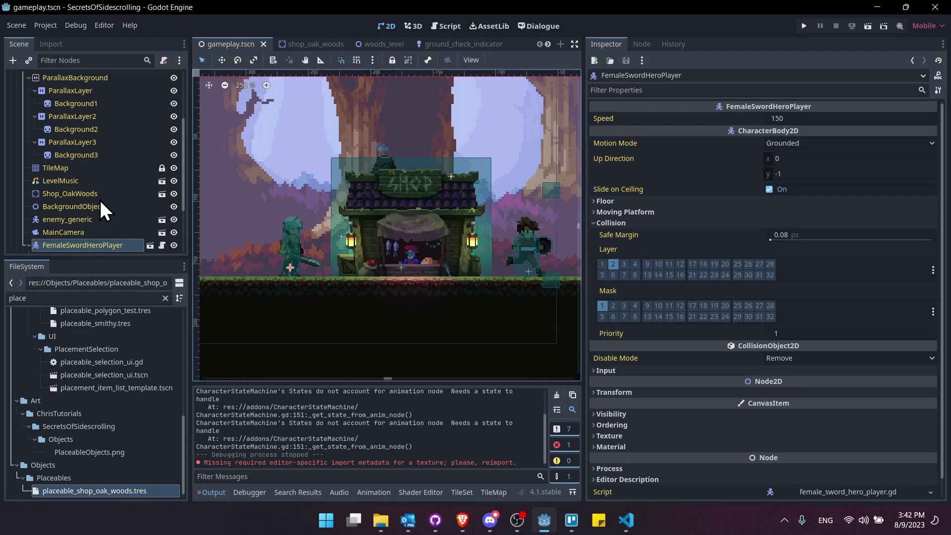
In shop_oak_woods, confirm GroundPlacementCheck uses collision layer 11 and save the scene.
left_click(162, 194)
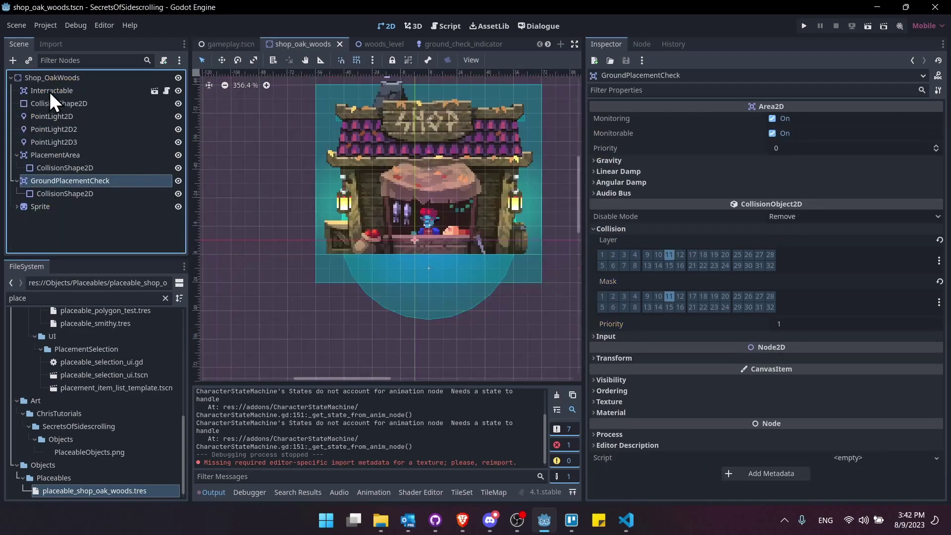
left_click(93, 80)
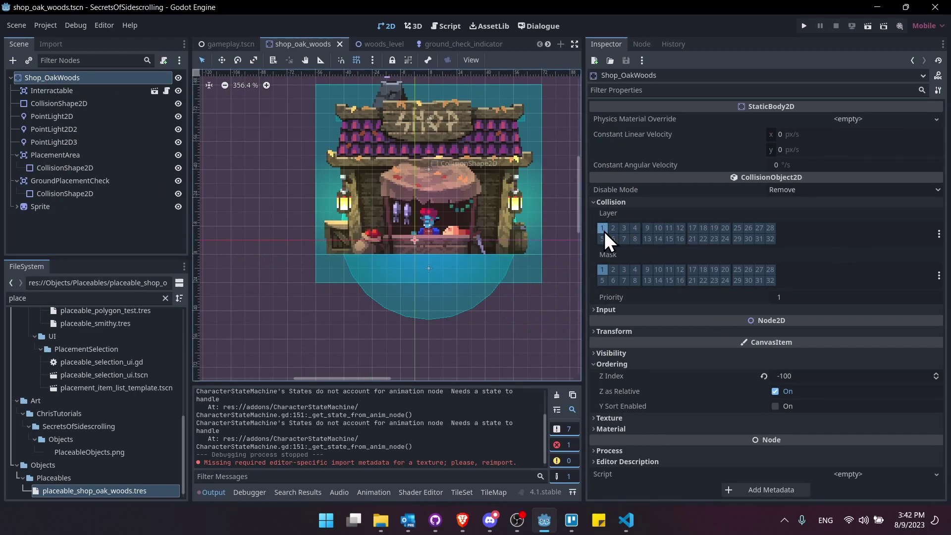
middle_click_drag(441, 277, 399, 323)
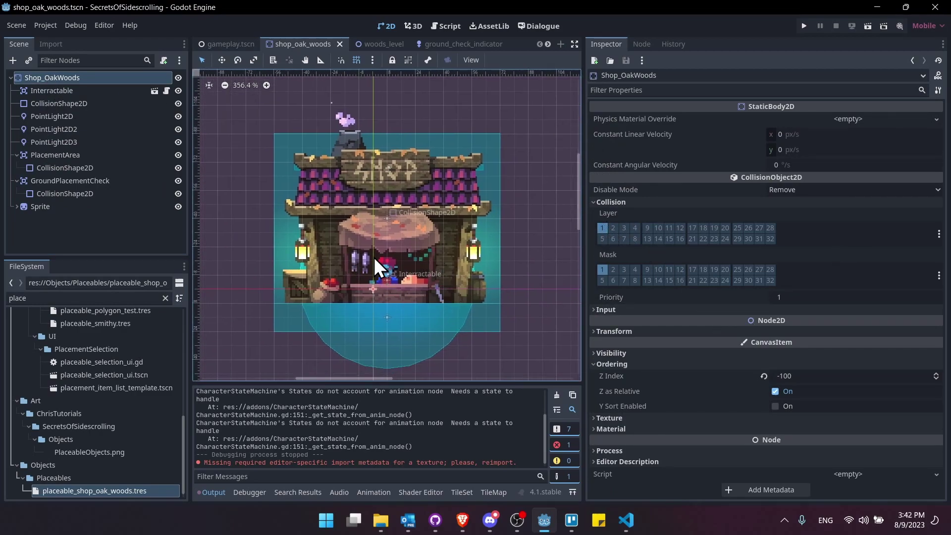
left_click(95, 154)
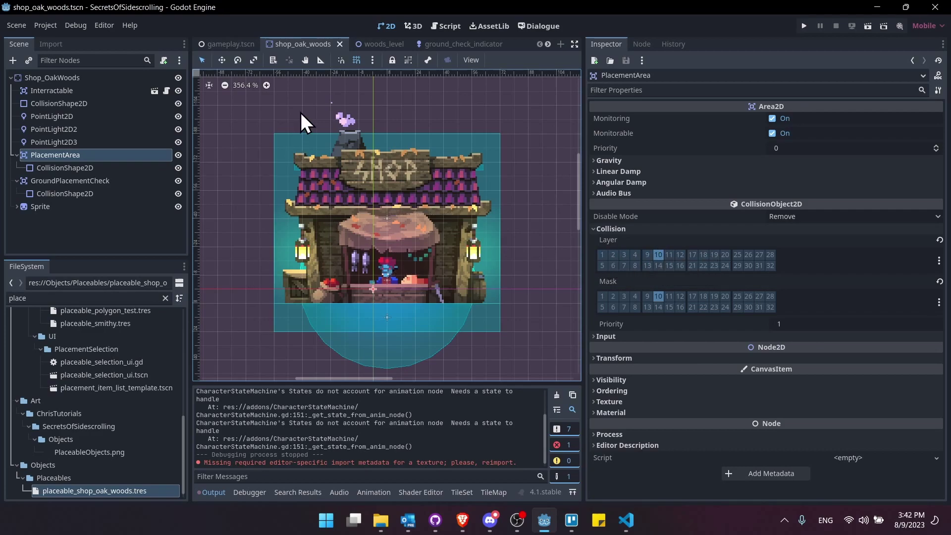
left_click(76, 181)
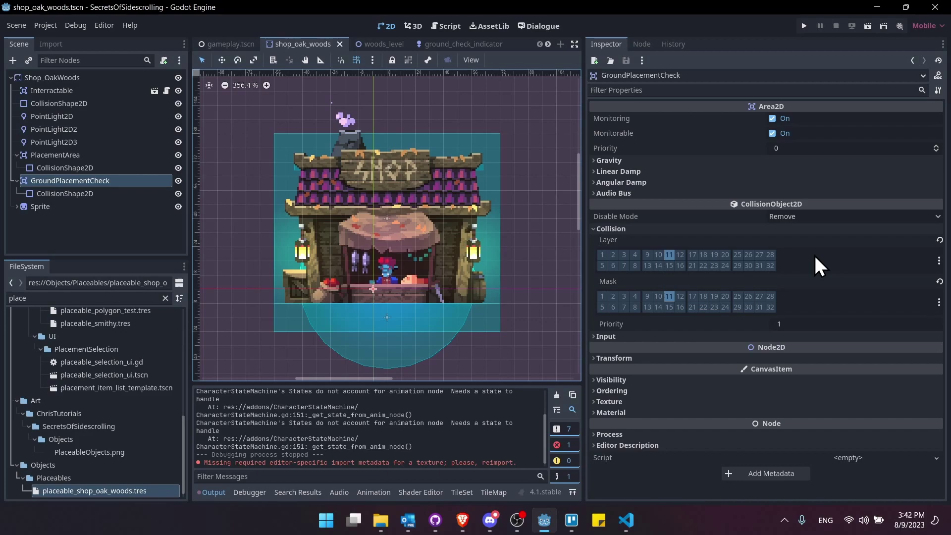
key("ctrl+s")
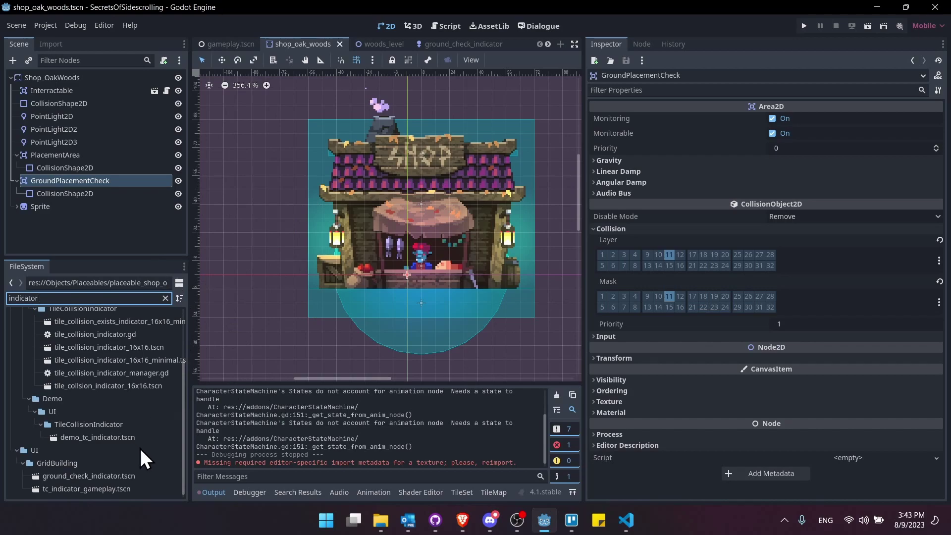
Open tc_indicator_gameplay.tscn to view its root settings, then open ground_check_indicator.tscn.
double_click(148, 489)
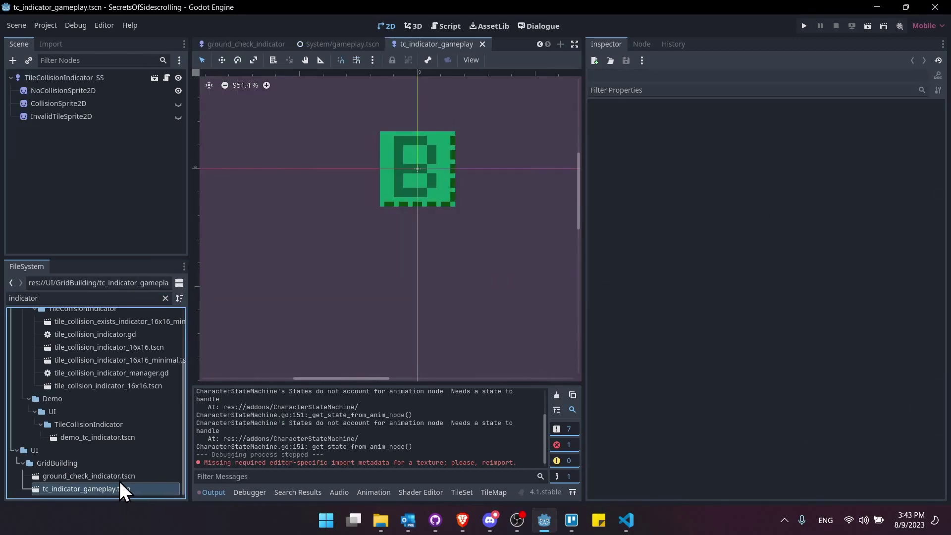
left_click(112, 78)
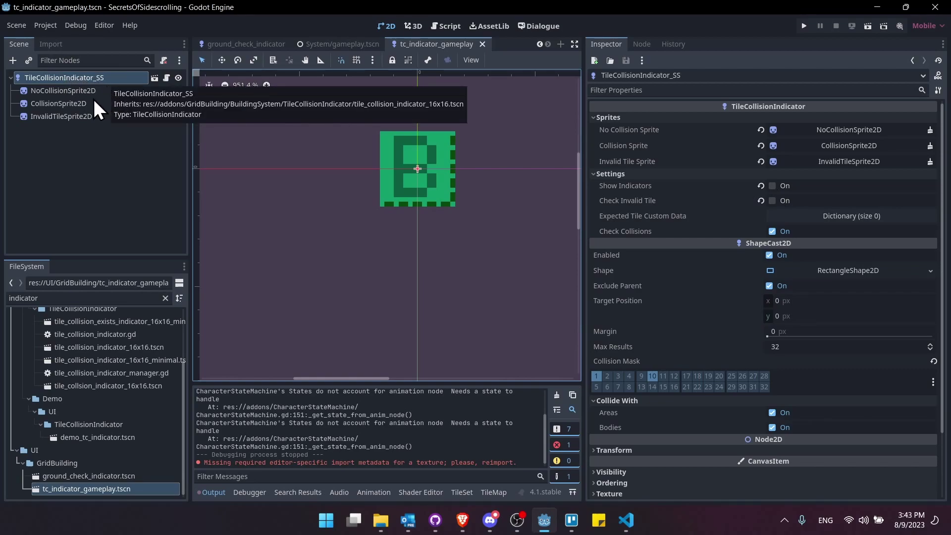
double_click(106, 476)
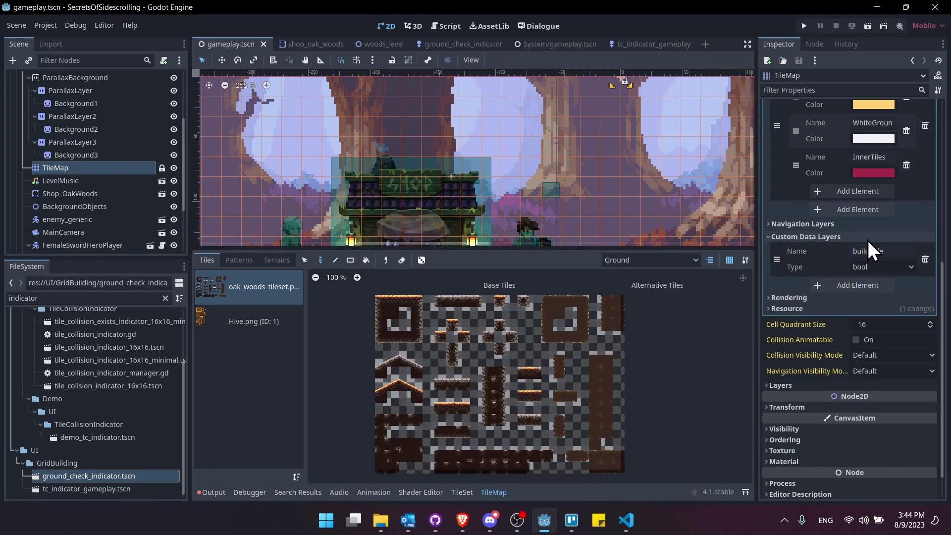
In the TileSet panel, switch to Paint with the buildable custom data property.
left_click(460, 492)
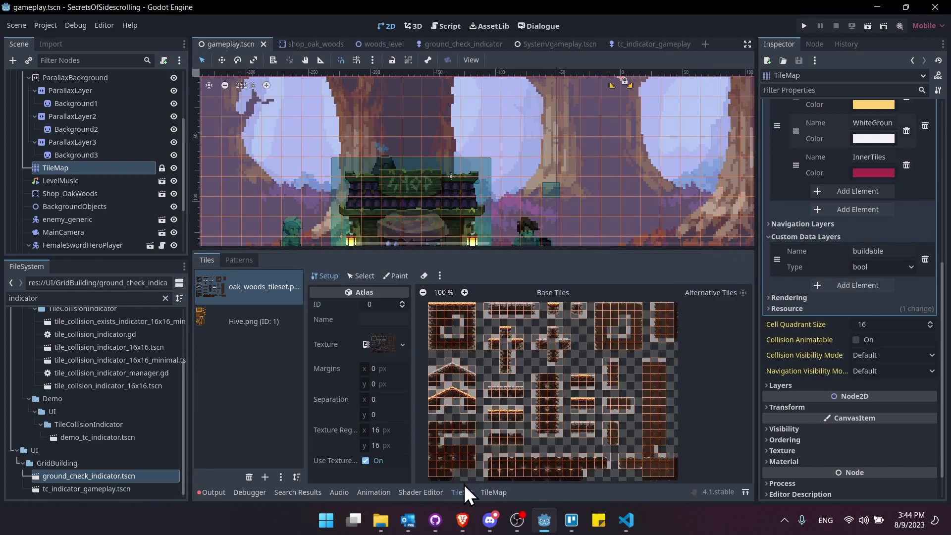
left_click(398, 276)
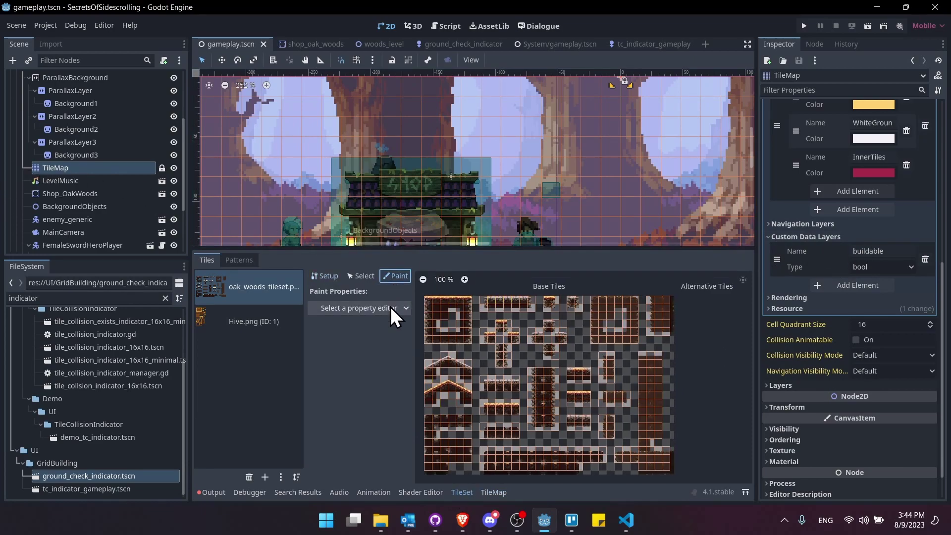
left_click(354, 308)
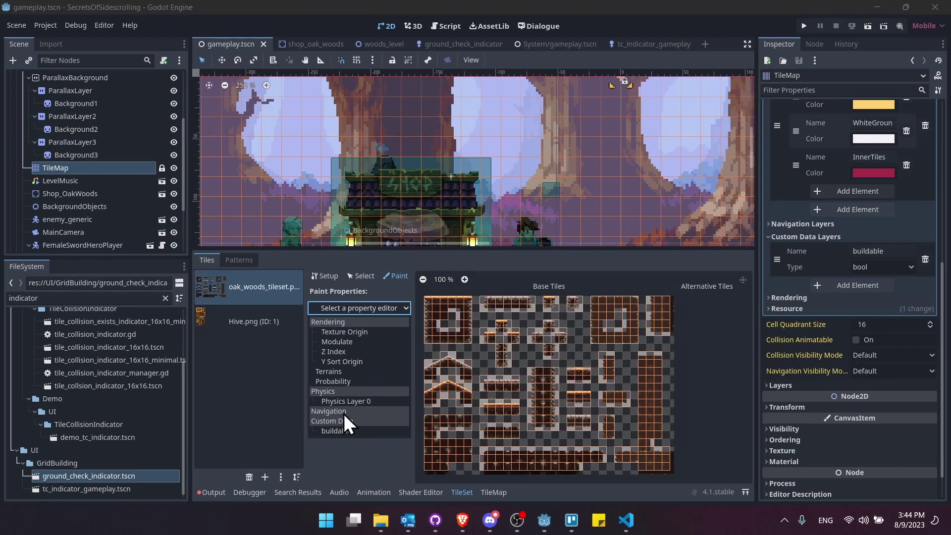
left_click(351, 429)
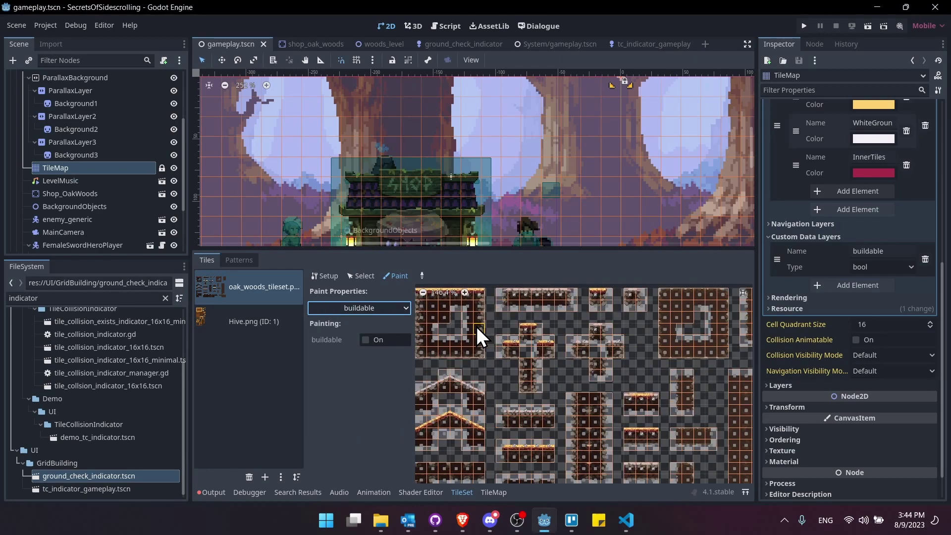
Browse the atlas to review which grass-topped tiles are marked buildable.
scroll(477, 326, "up", 5)
scroll(474, 329, "up", 3)
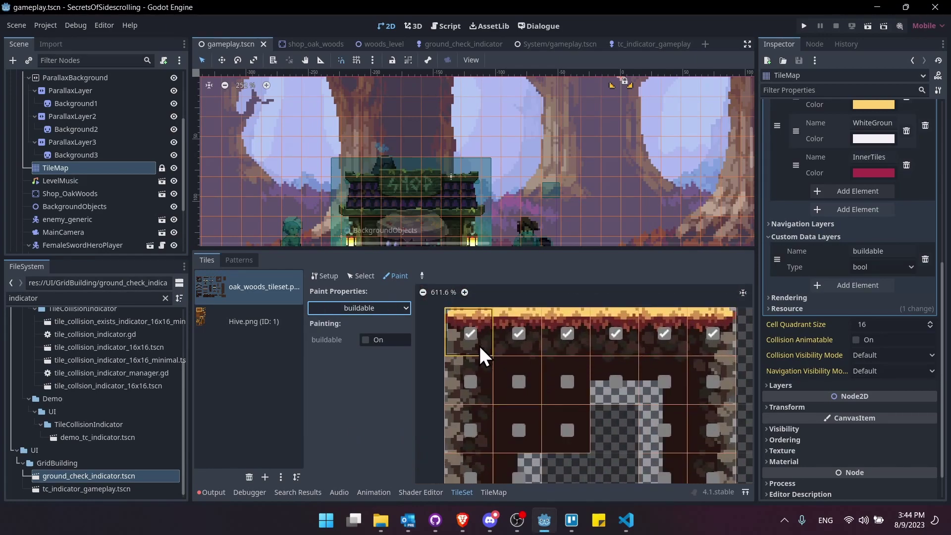
scroll(458, 351, "up", 2)
middle_click_drag(439, 358, 464, 346)
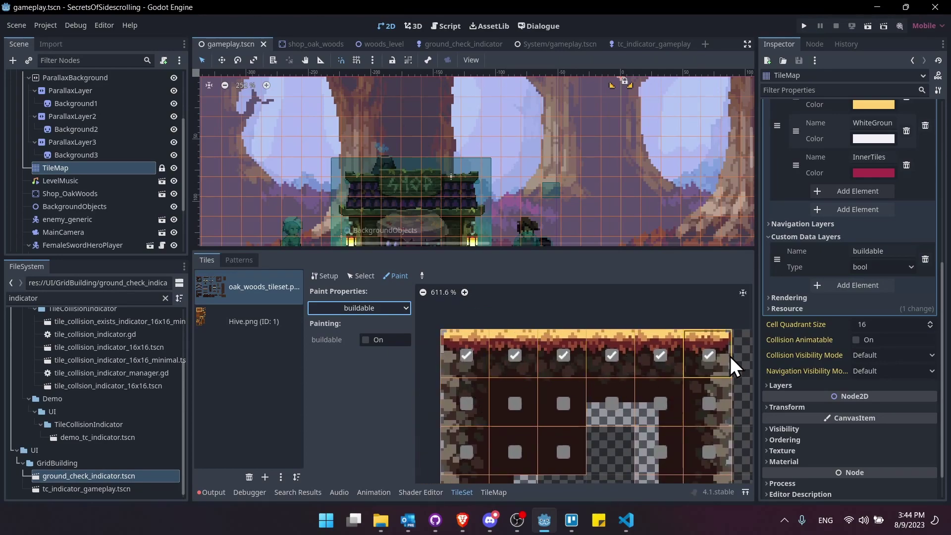
scroll(723, 355, "down", 1)
scroll(544, 334, "down", 2)
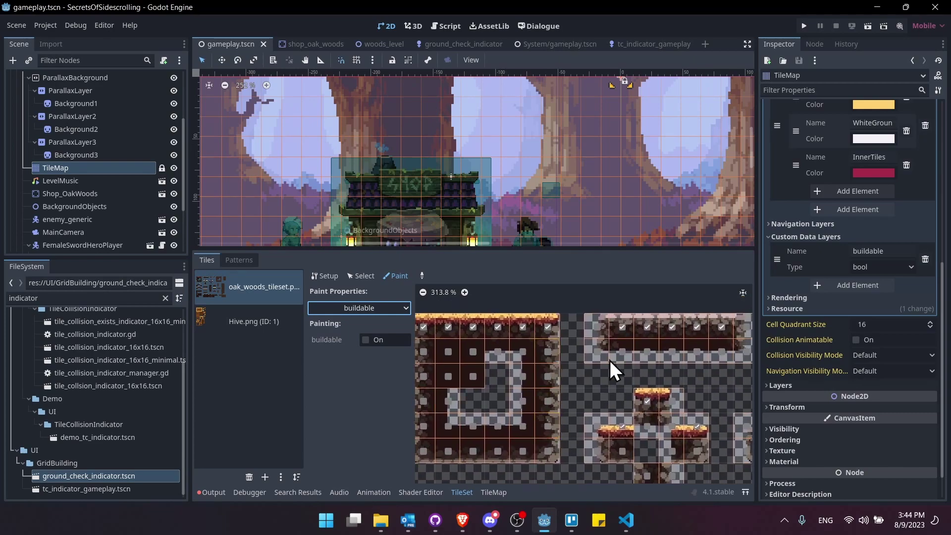
scroll(515, 331, "up", 2)
scroll(515, 347, "right", 2)
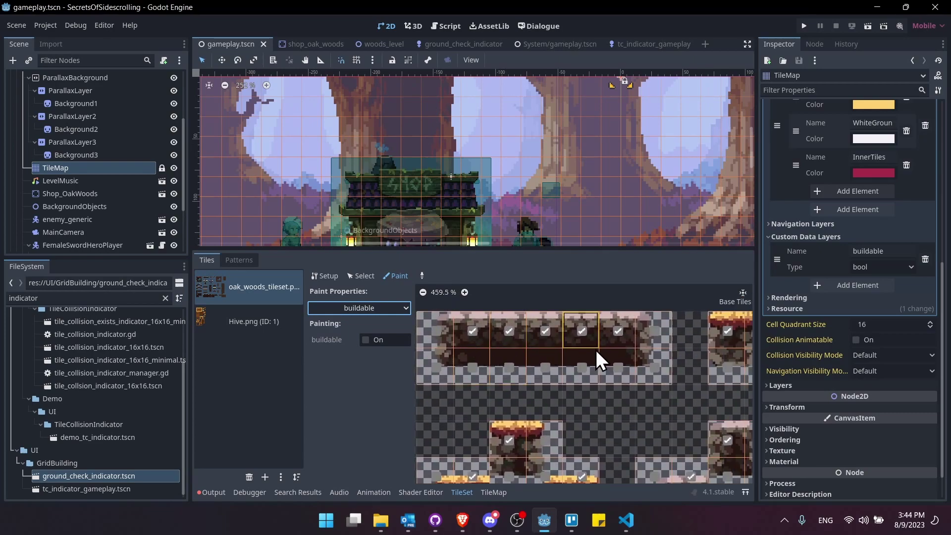
scroll(520, 357, "right", 2)
scroll(543, 369, "right", 2)
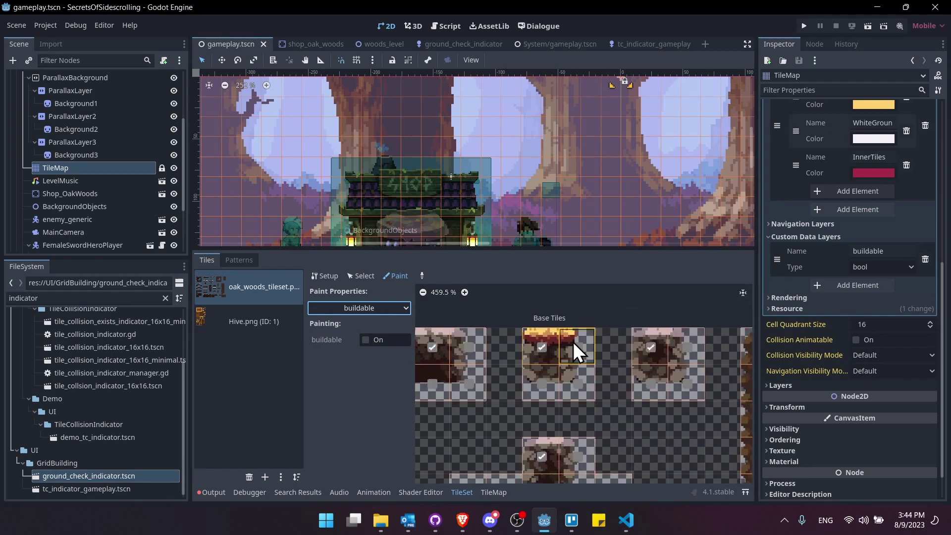
scroll(572, 341, "down", 3)
scroll(699, 329, "down", 2)
scroll(617, 387, "left", 2)
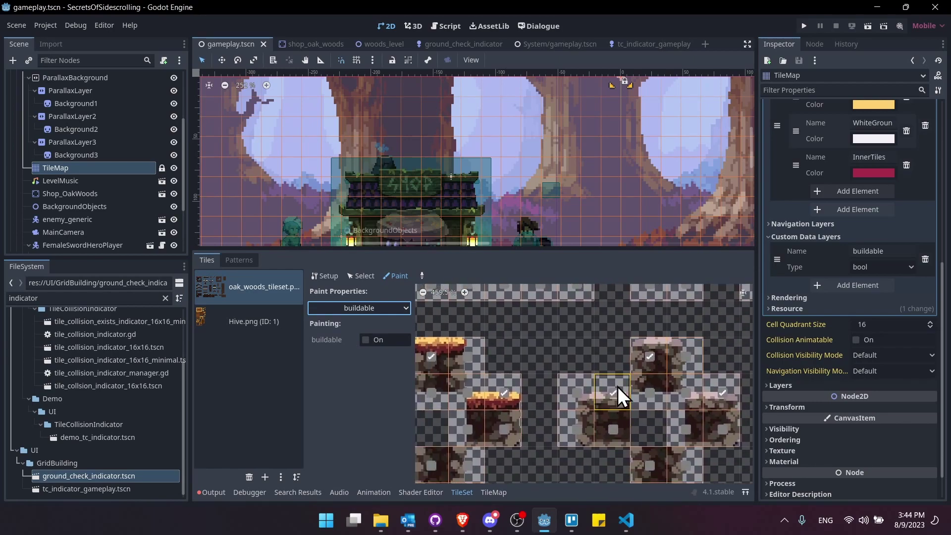
scroll(617, 386, "right", 1)
scroll(560, 292, "down", 5)
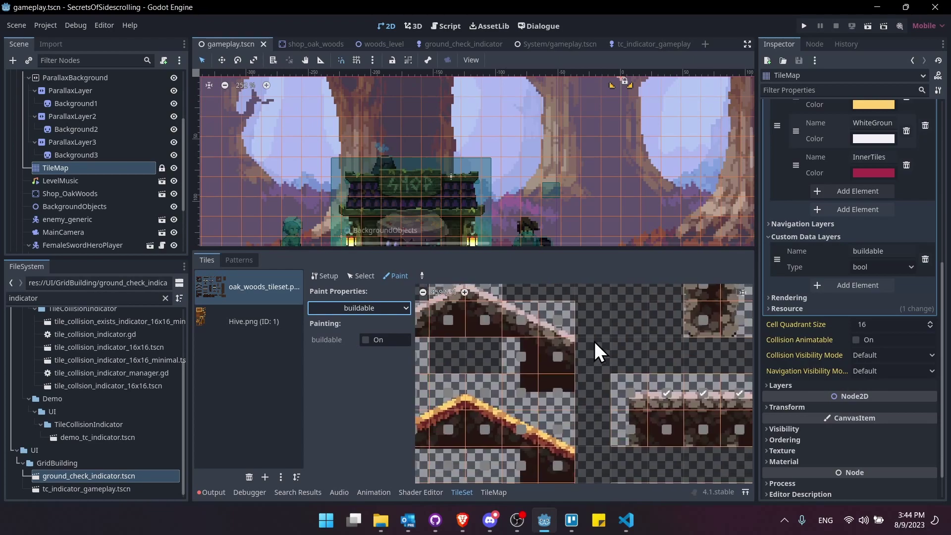
scroll(601, 382, "down", 3)
scroll(595, 424, "up", 2)
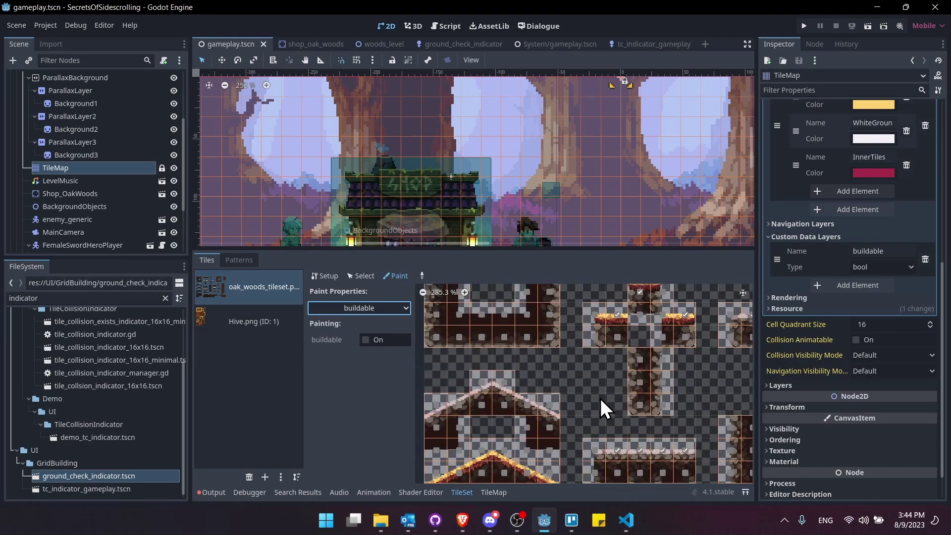
scroll(599, 396, "down", 3, "ctrl")
scroll(596, 459, "up", 2)
scroll(612, 404, "down", 1)
scroll(592, 335, "up", 2, "ctrl")
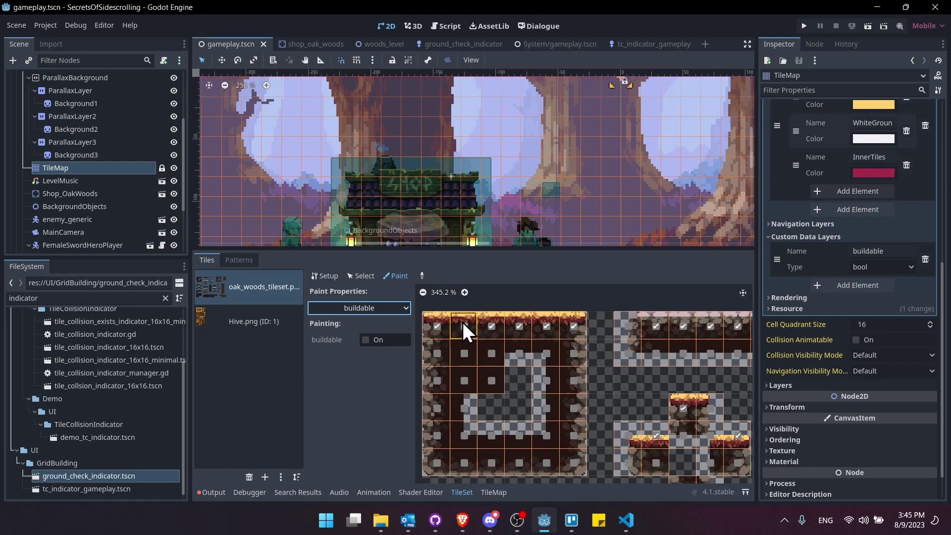
scroll(590, 355, "up", 2)
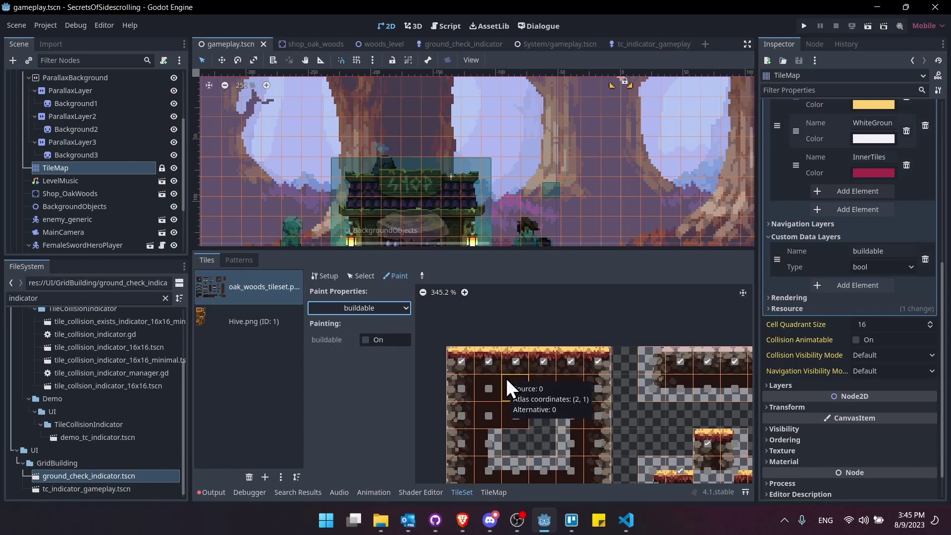
middle_click_drag(528, 219, 581, 153)
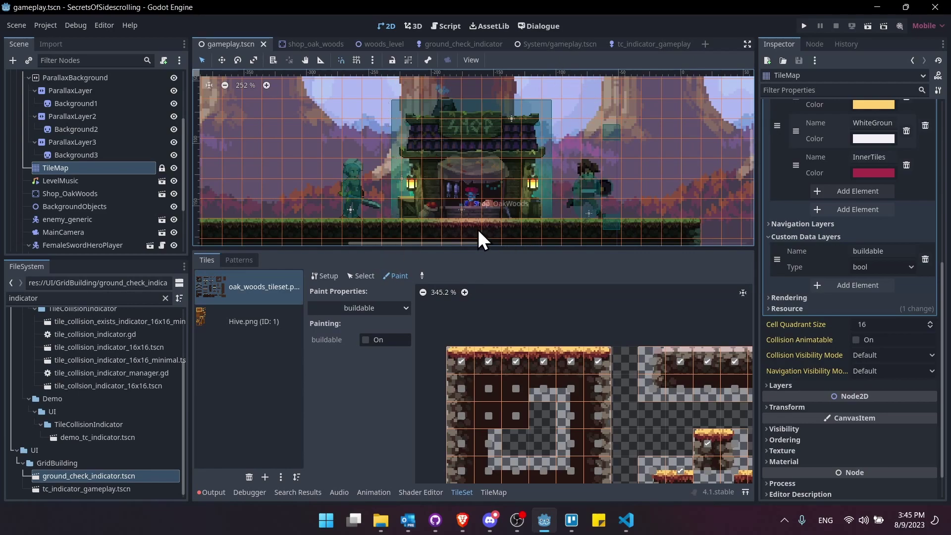
Enlarge the level view above the tiles panel and run the game.
left_click_drag(607, 250, 622, 298)
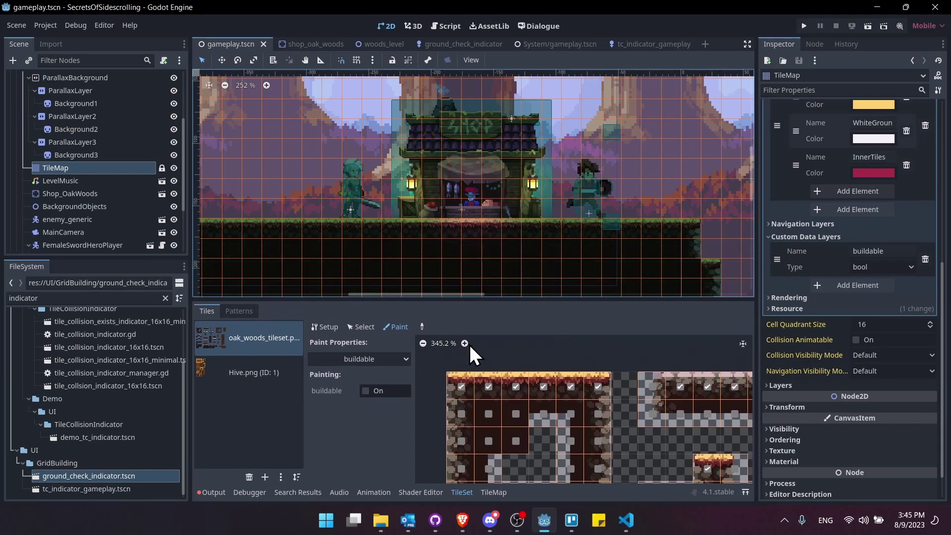
middle_click_drag(584, 240, 558, 222)
key("F5")
Build an Oak Woods Shop on the ground beside the first and walk the character around.
left_click(639, 210)
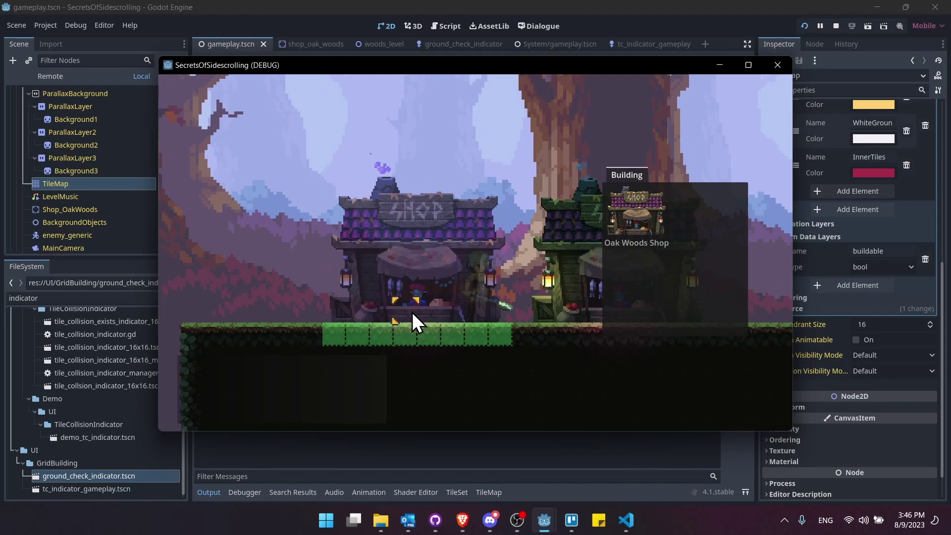
left_click(412, 312)
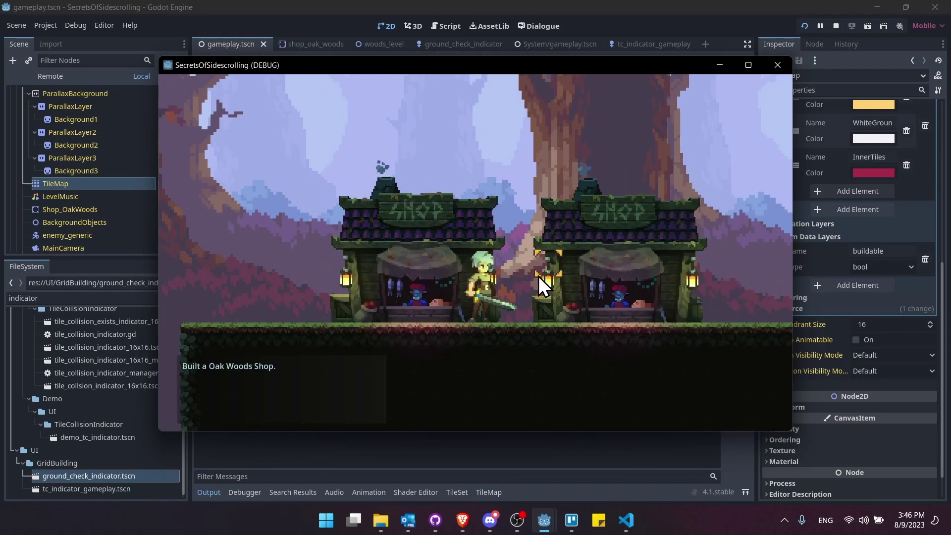
key("d")
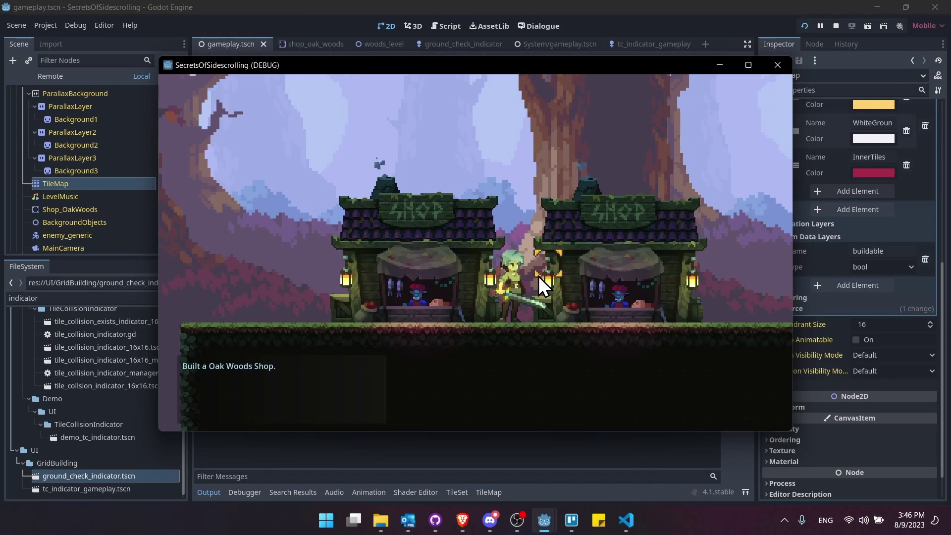
key("a")
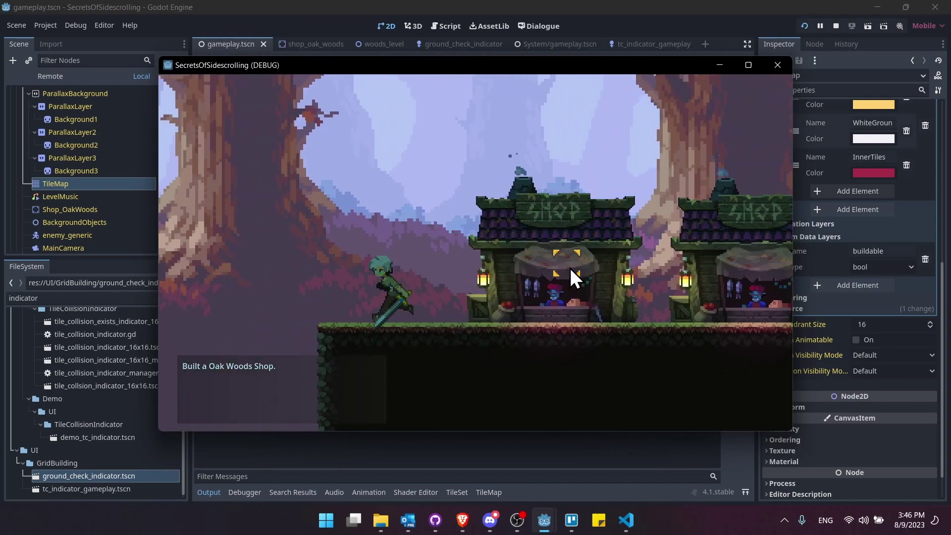
key("d")
key("a")
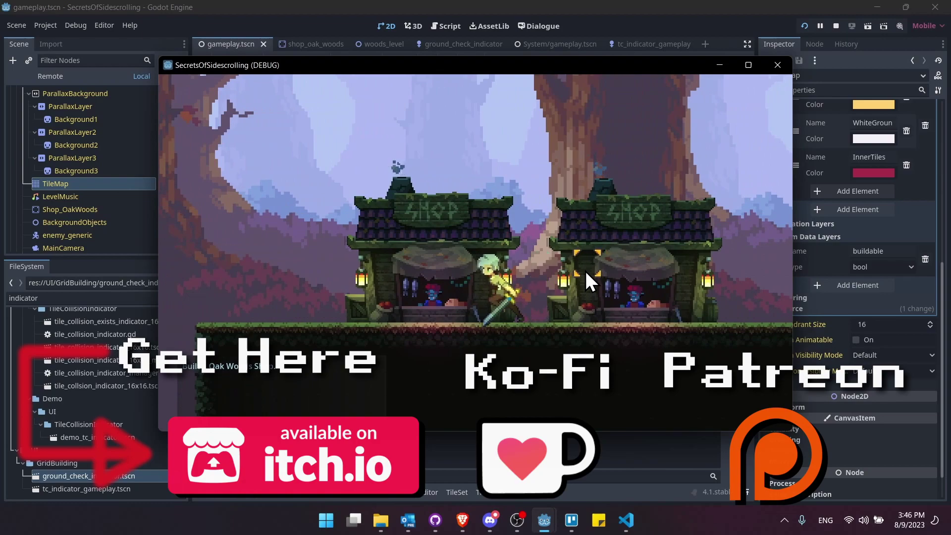
key("d")
key("a")
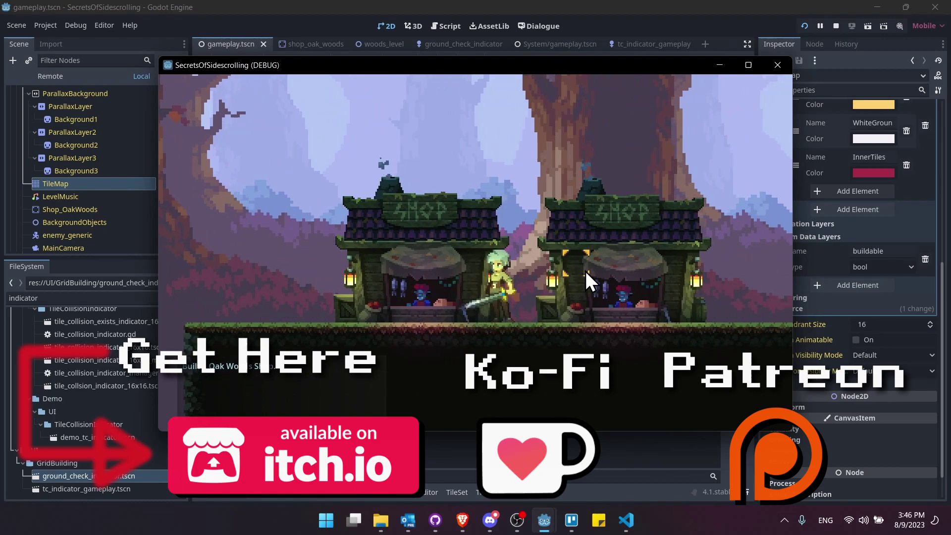
key("d")
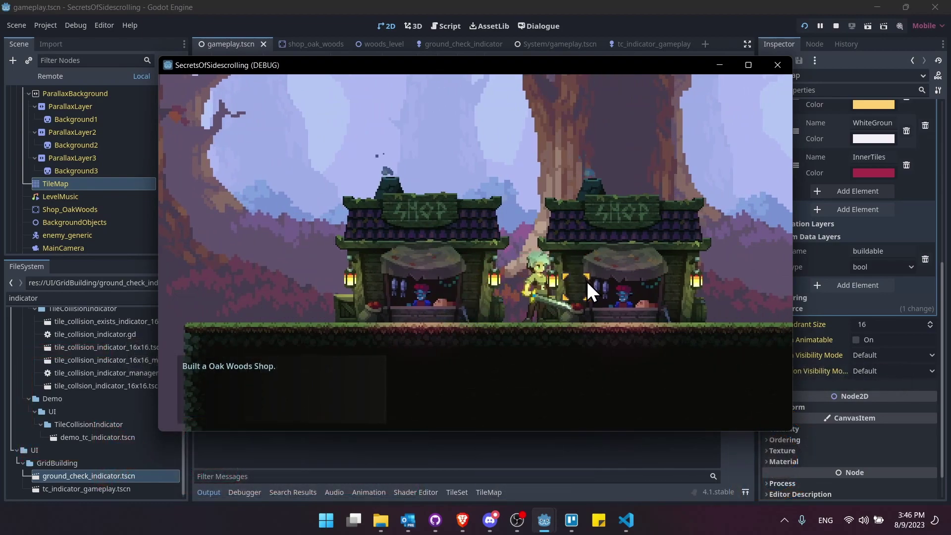
key("a")
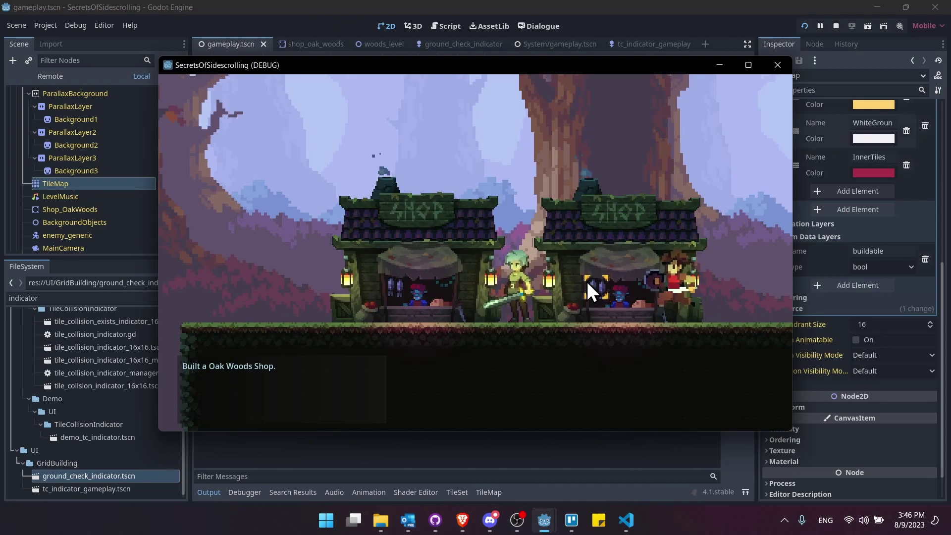